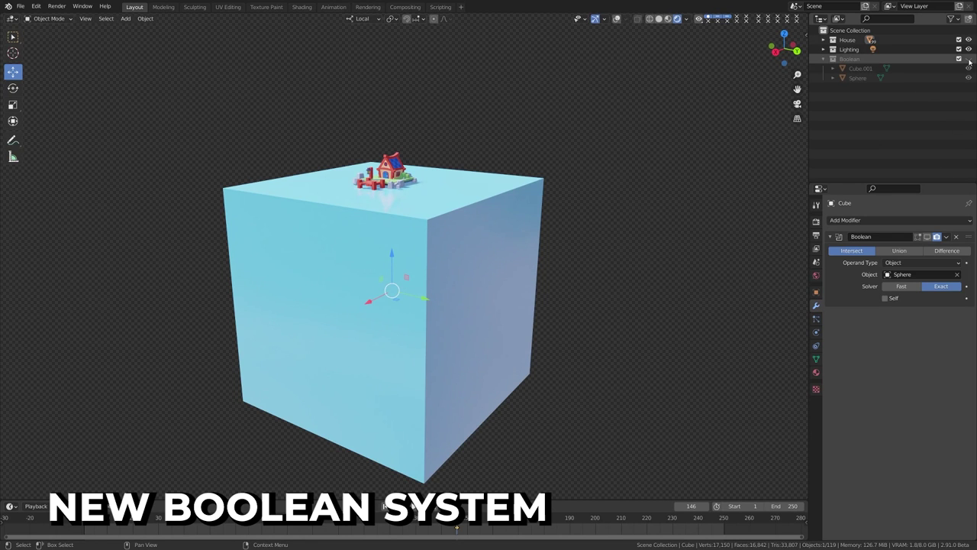
- Intersect the blue cube with the Boolean collection cutter, Exact mode, to form a rounded bowl
click(968, 60)
click(968, 59)
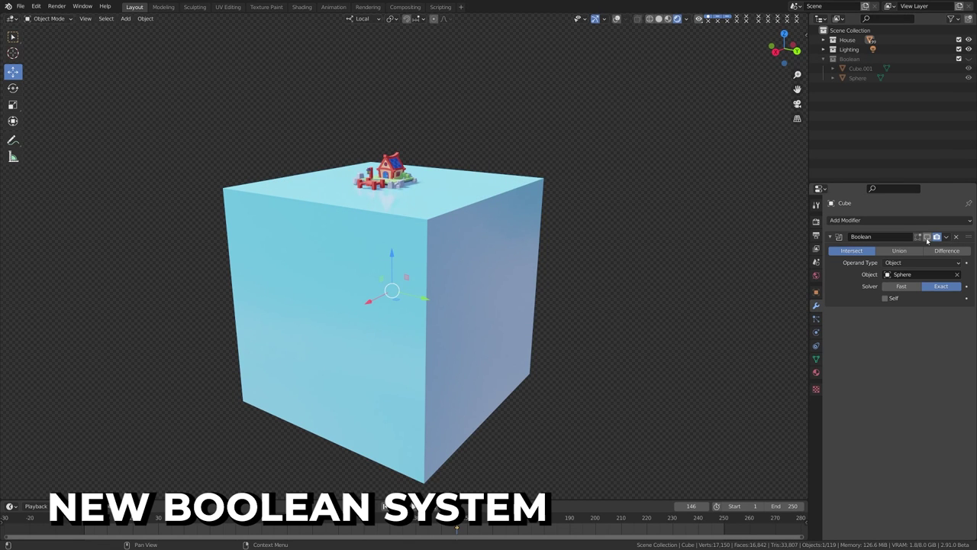
click(928, 238)
scroll(399, 207, up, 4)
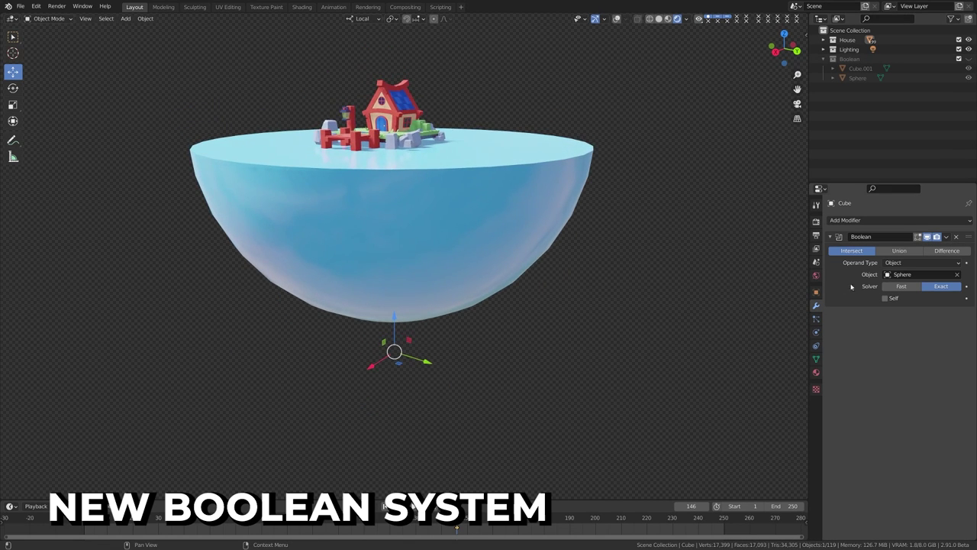
click(905, 284)
mouse_move(478, 339)
middle_down()
mouse_move(430, 323)
mouse_move(429, 277)
mouse_move(460, 287)
mouse_move(484, 322)
middle_up()
scroll(432, 276, down, 3)
scroll(484, 322, up, 2)
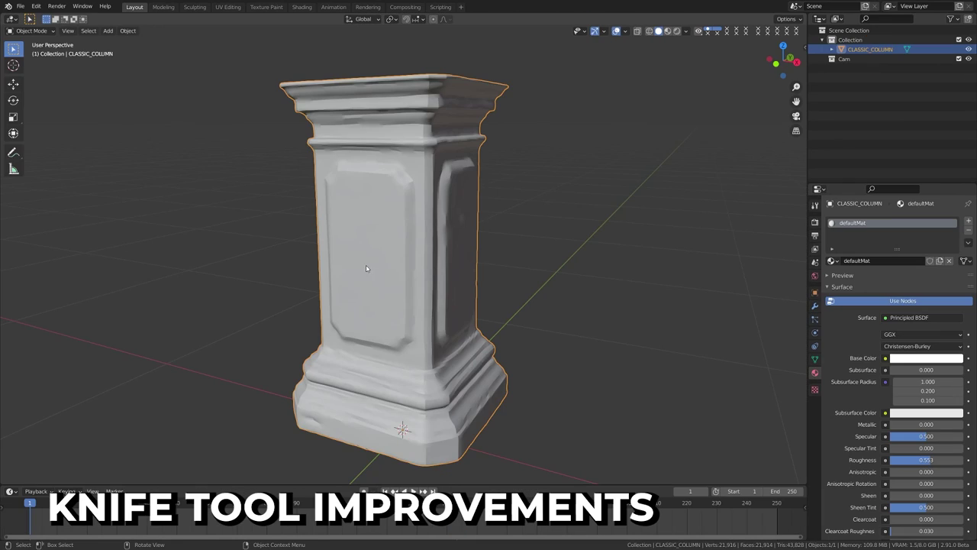
- Enter Edit Mode on the column, lower then raise the ocean's viewport resolution, and subdivide Head_male
key(Tab)
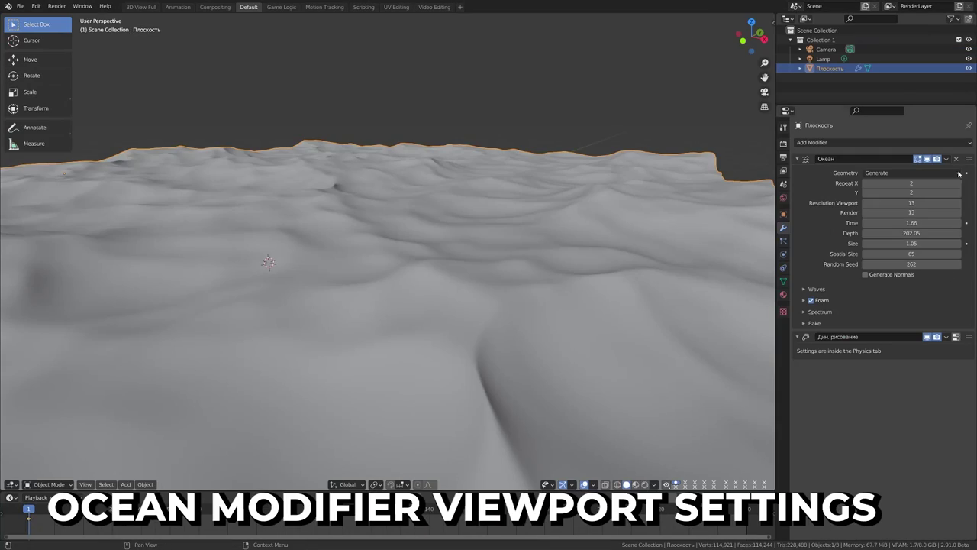
click(865, 203)
click(864, 203)
click(865, 203)
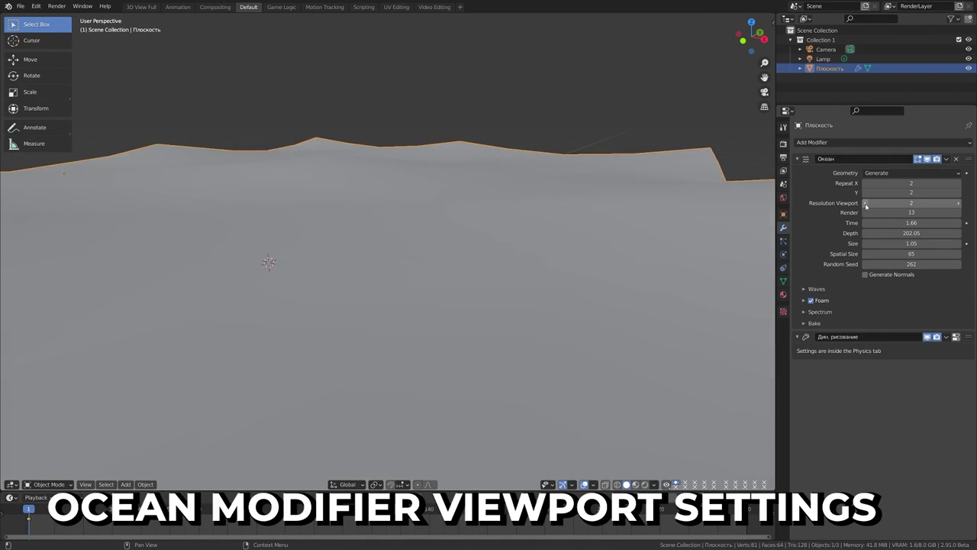
click(865, 203)
click(865, 203)
click(958, 203)
click(958, 203)
click(958, 203)
click(957, 203)
click(958, 203)
click(957, 203)
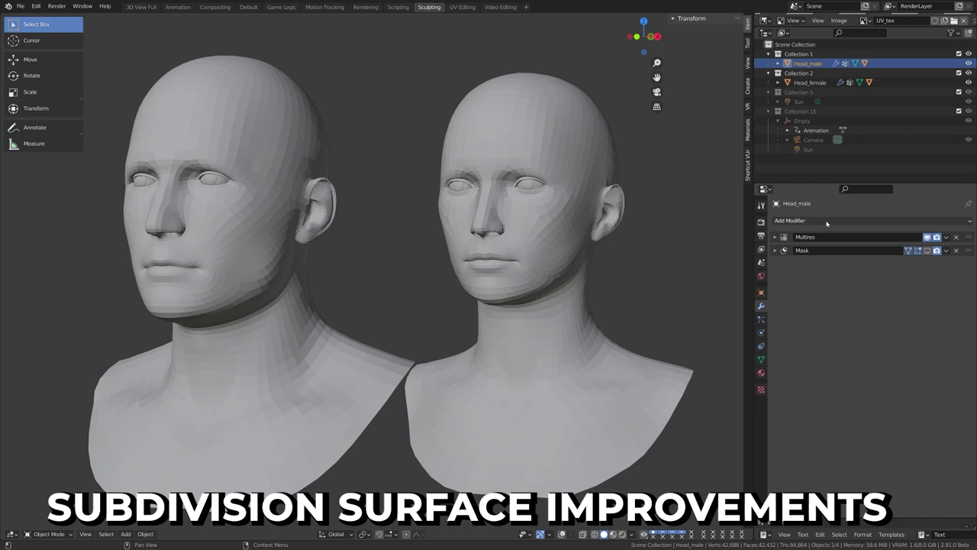
click(822, 221)
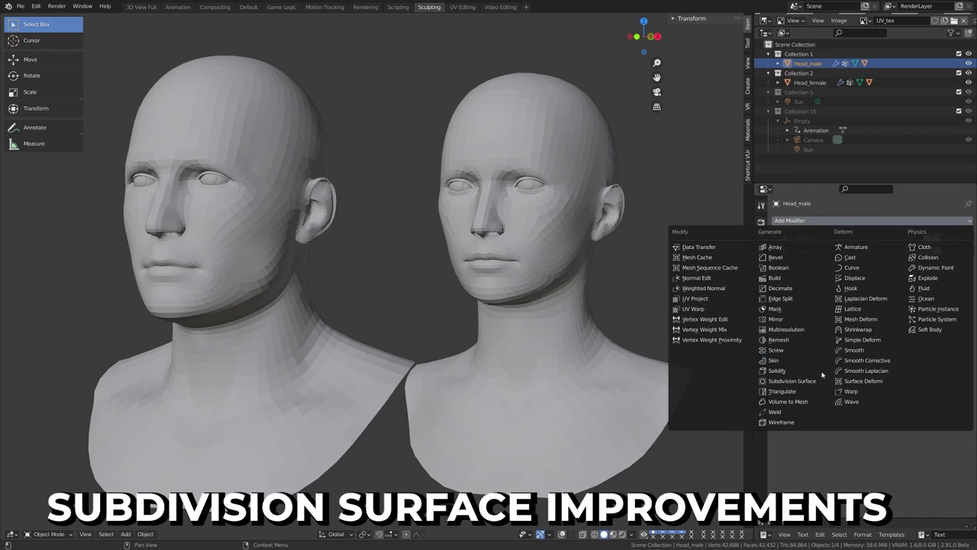
click(815, 382)
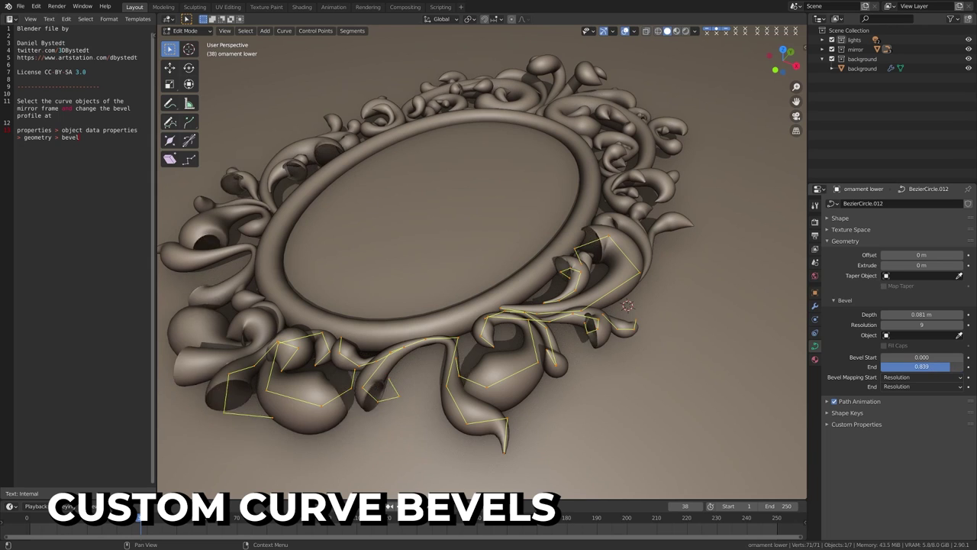
- Give the selected mirror frame curves the Steps bevel profile preset and reshape its profile curve
shift+click(305, 374)
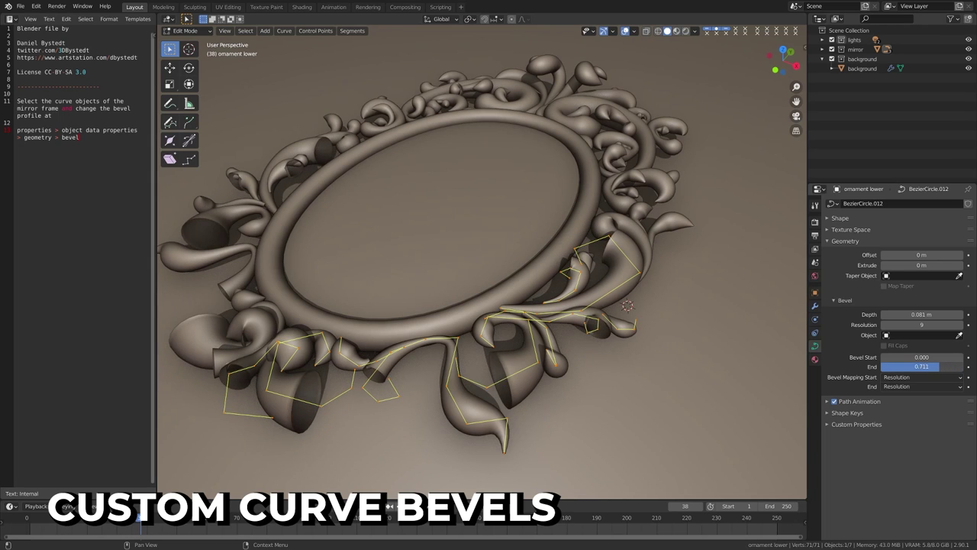
shift+click(627, 305)
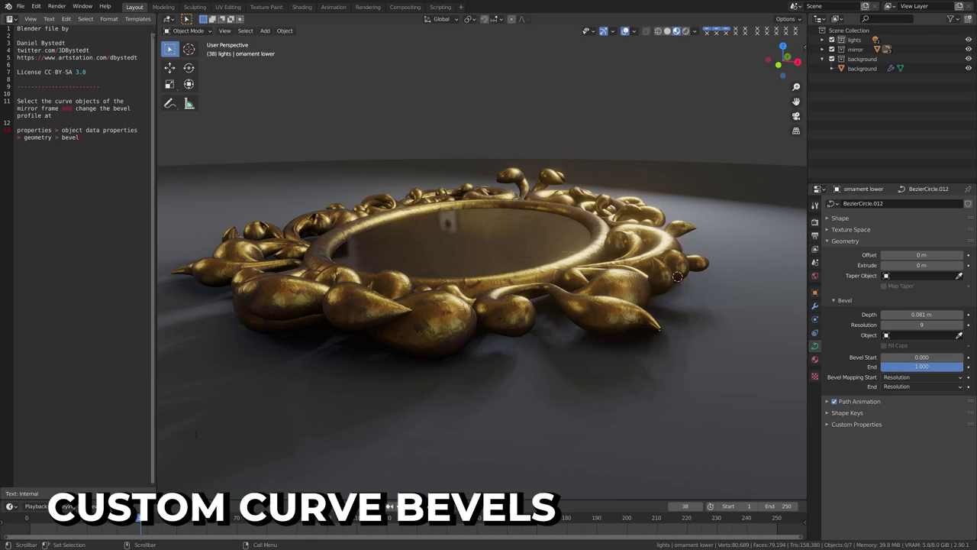
middle_drag(267, 258, 384, 279)
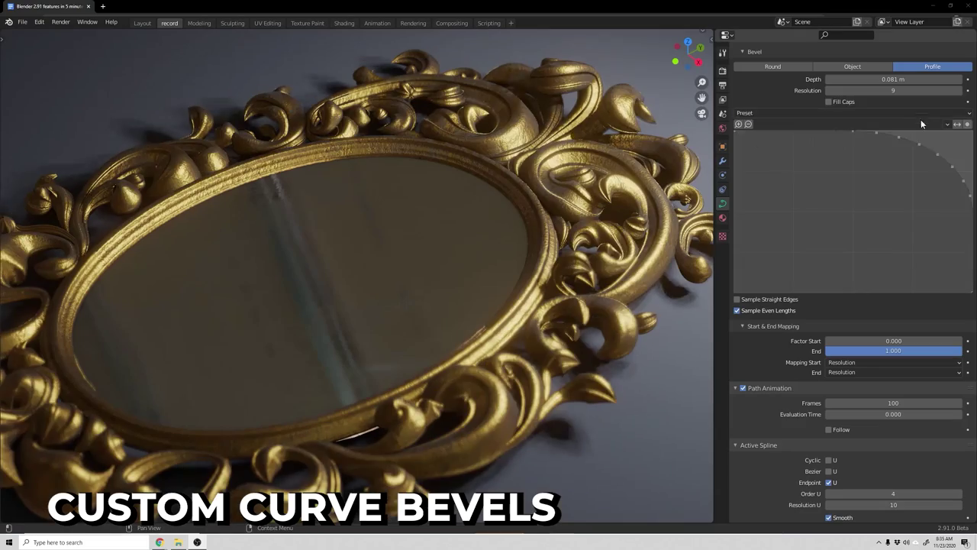
click(921, 114)
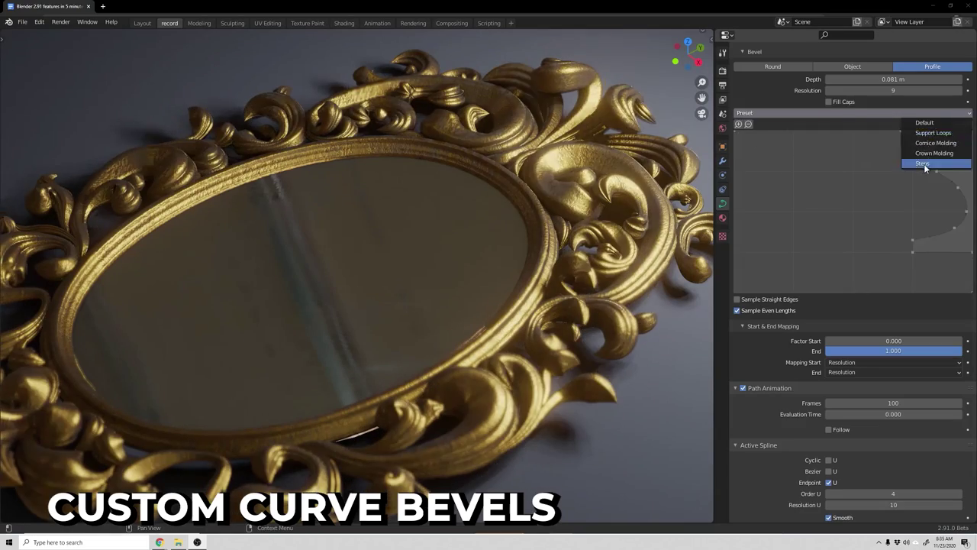
click(923, 163)
drag(822, 230, 792, 165)
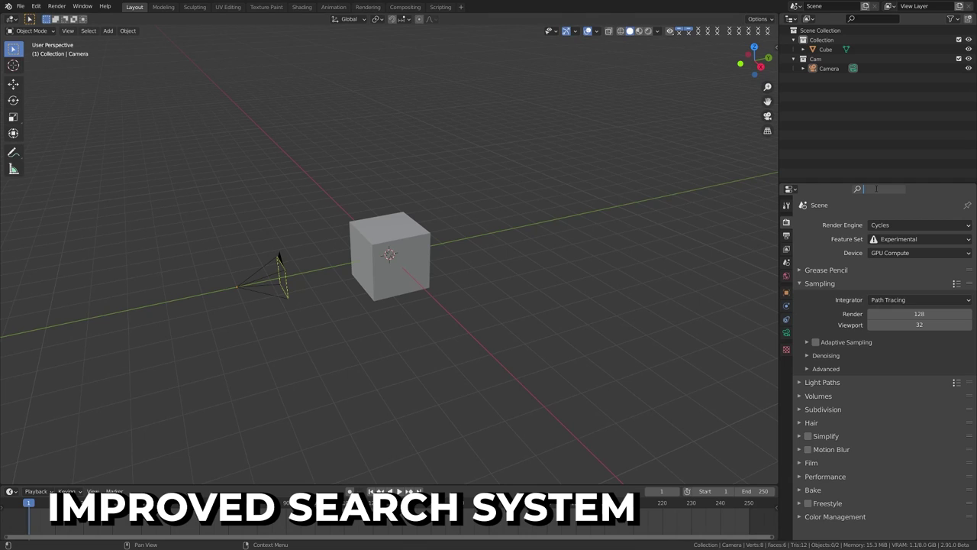
- Filter camera properties for 'vertexshading', then 'dep', and bring up the shader node search
text(vertex)
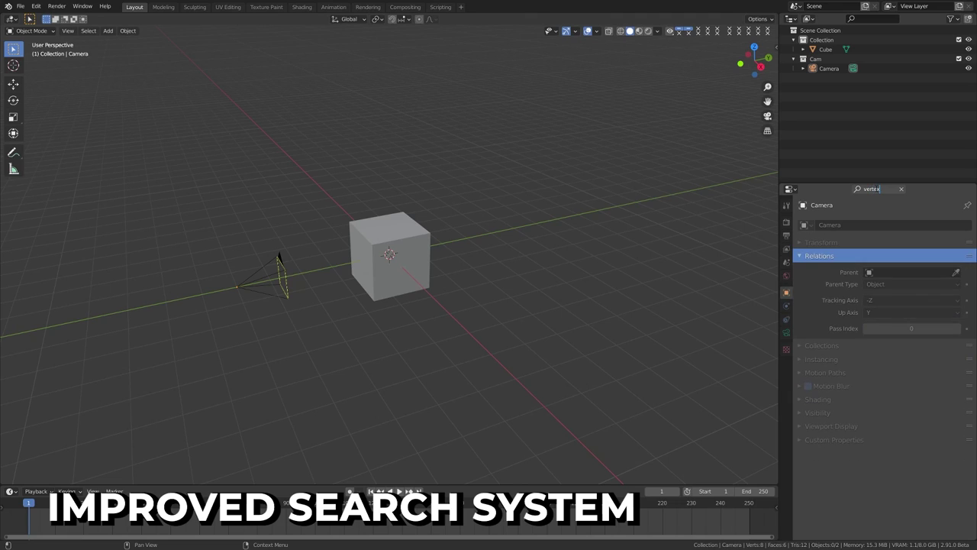
text(shad)
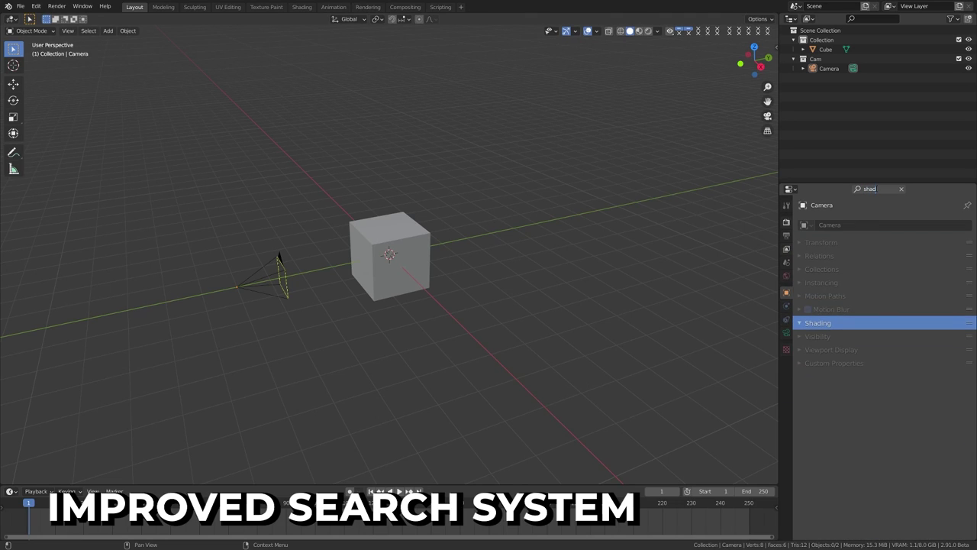
text(ing)
key(BackSpace)
key(BackSpace)
key(BackSpace)
key(BackSpace)
key(BackSpace)
key(BackSpace)
key(BackSpace)
text(dep)
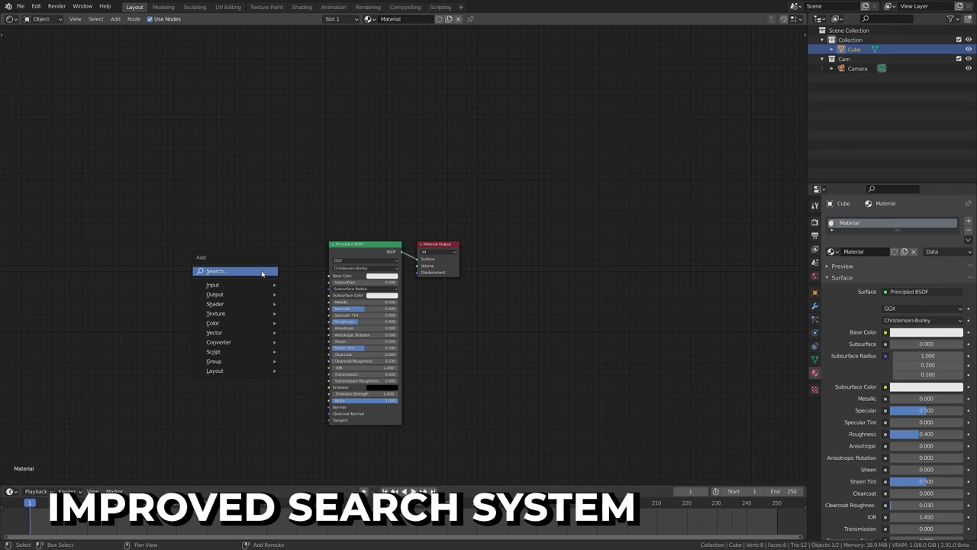
click(262, 271)
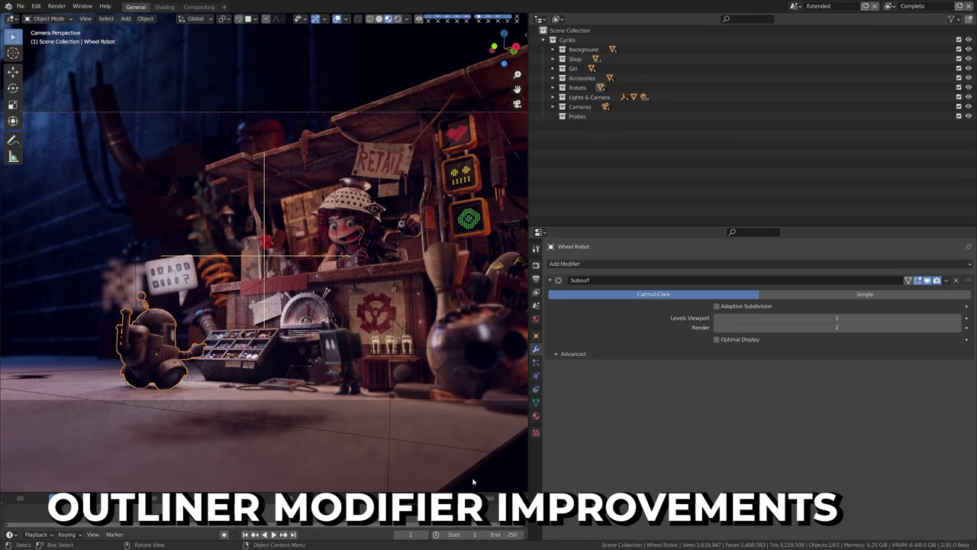
- Copy the Body object's Subsurf modifier onto another object in the Girl collection via the Outliner
click(552, 68)
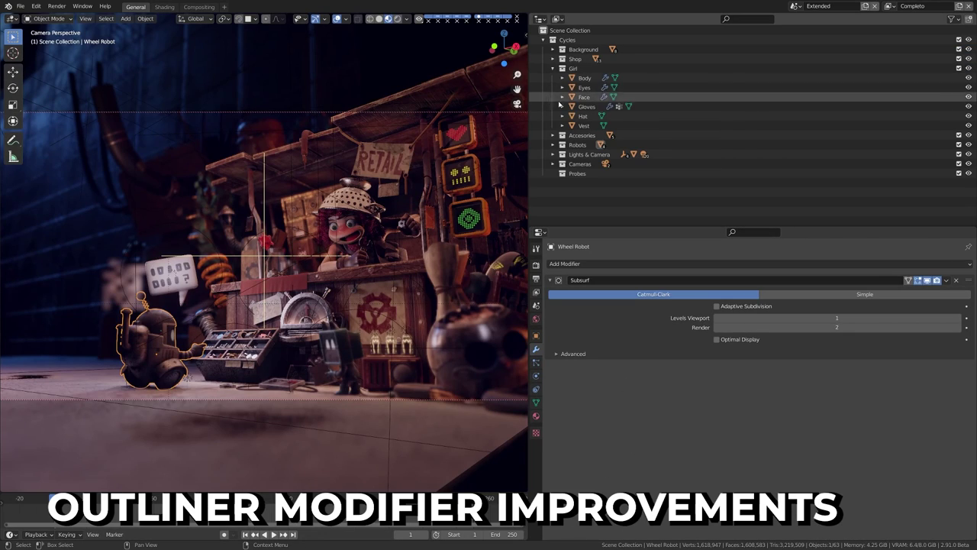
click(562, 78)
click(572, 97)
drag(605, 107, 594, 116)
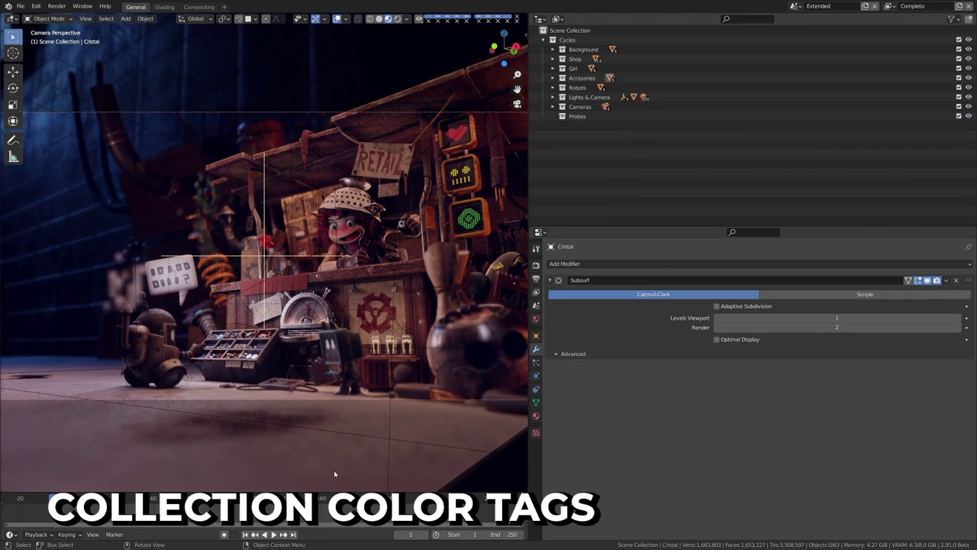
- Tag collections by colour: Background orange, Shop green, Girl violet, Accesories blue
right_click(584, 48)
click(489, 200)
right_click(574, 58)
click(628, 218)
right_click(572, 68)
click(649, 228)
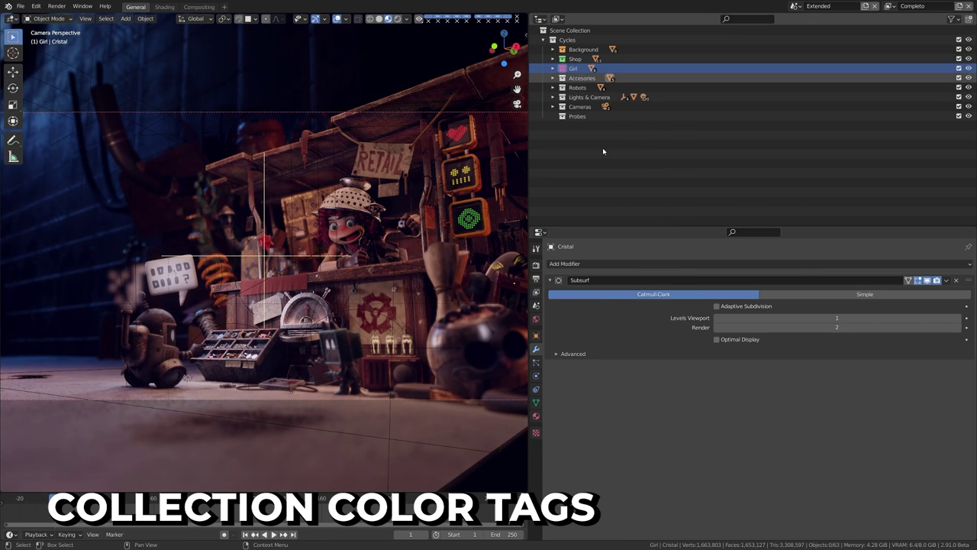
right_click(581, 78)
click(637, 238)
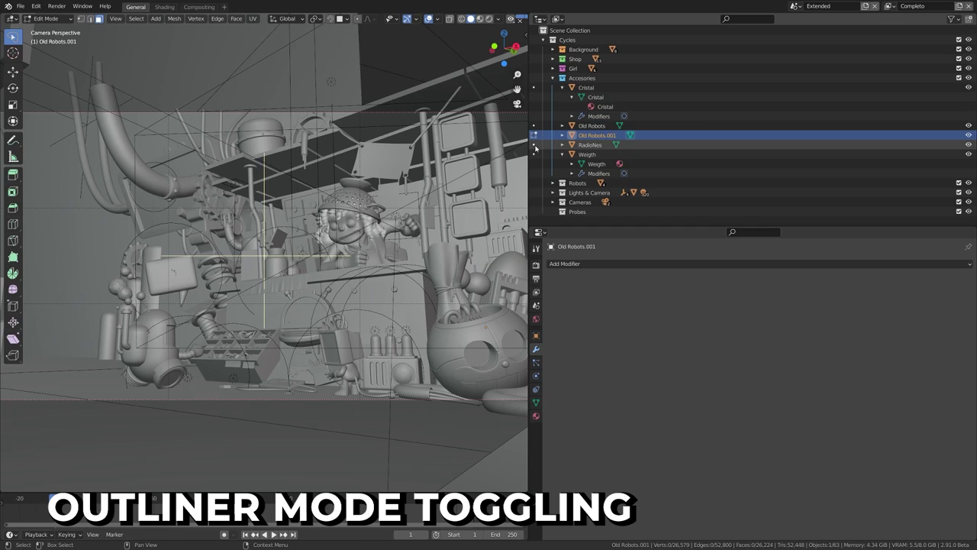
- Move edit mode onto the Weigth object and browse Cat Helmet, Cloth Pipes and MrCatPC with arrow keys
click(533, 145)
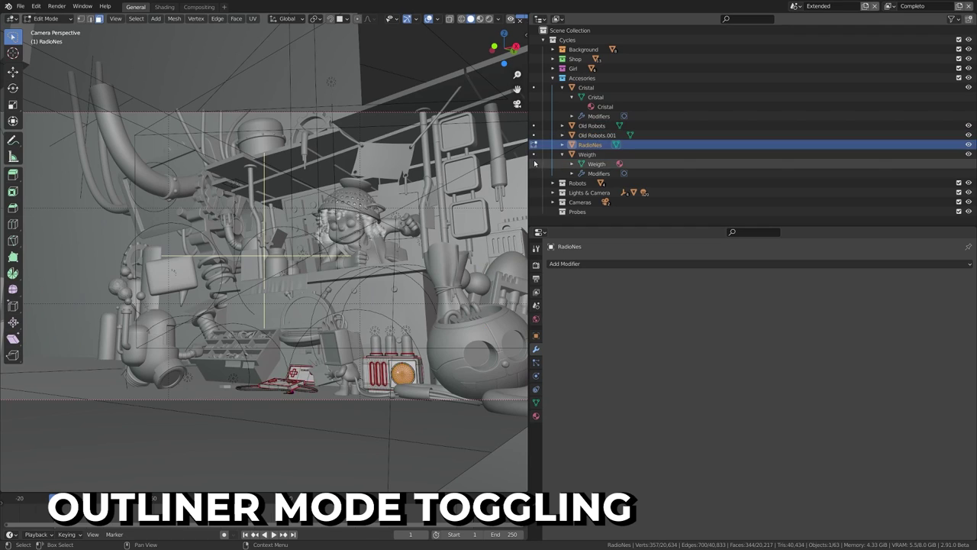
click(533, 154)
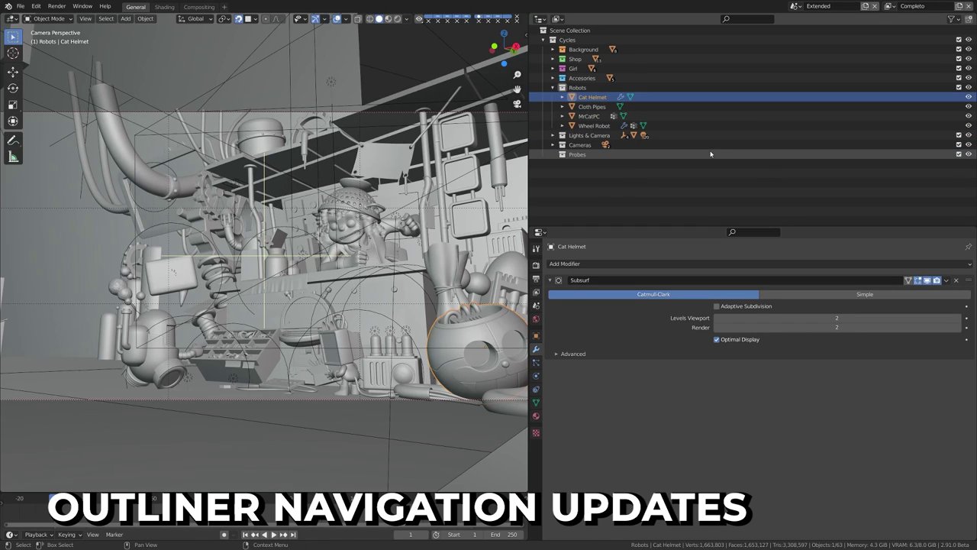
key(Up)
key(Down)
key(Right)
key(Down)
key(Down)
key(Down)
key(Right)
key(Down)
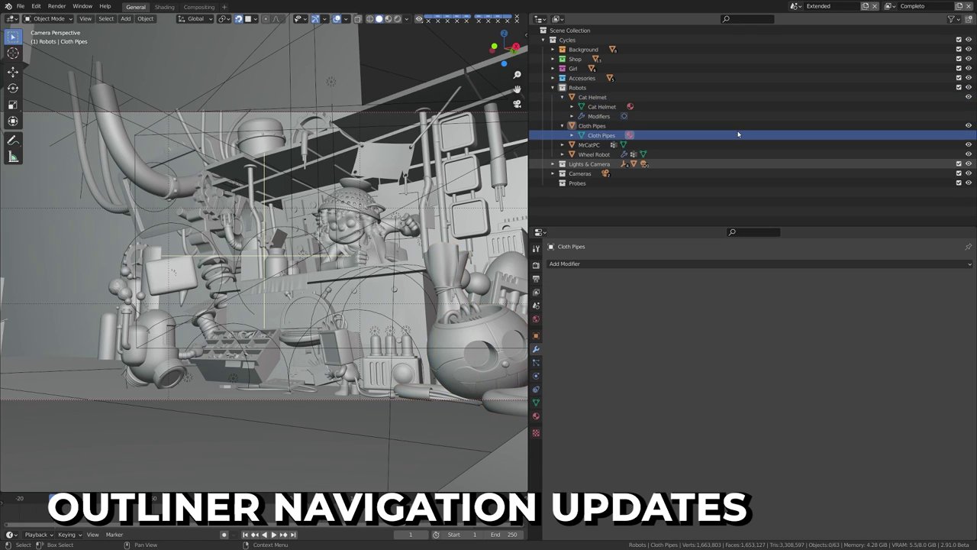
key(Right)
key(Down)
key(Down)
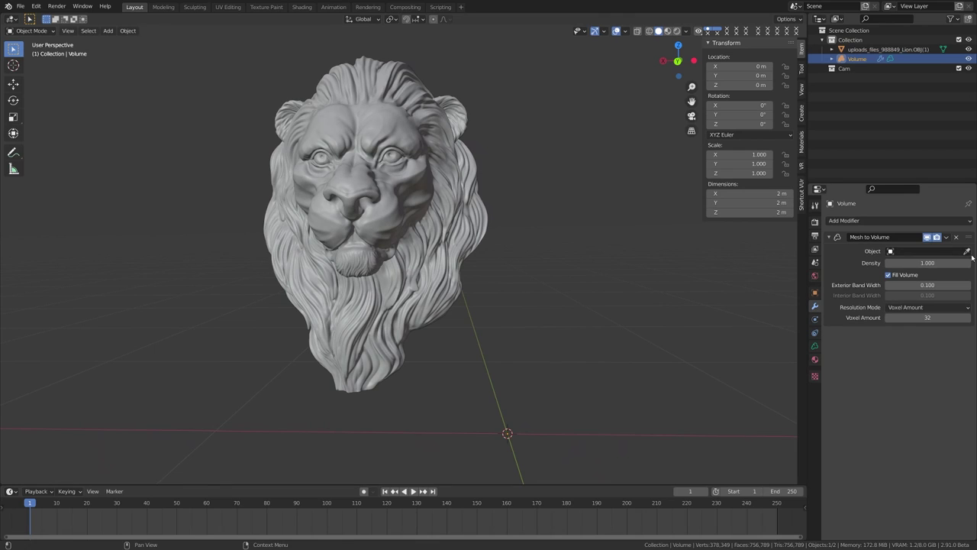
- Use the lion as the volume's source mesh and hide mesh objects in the viewport
click(966, 251)
click(412, 208)
scroll(412, 208, down, 1)
click(625, 31)
click(604, 30)
click(579, 30)
click(594, 62)
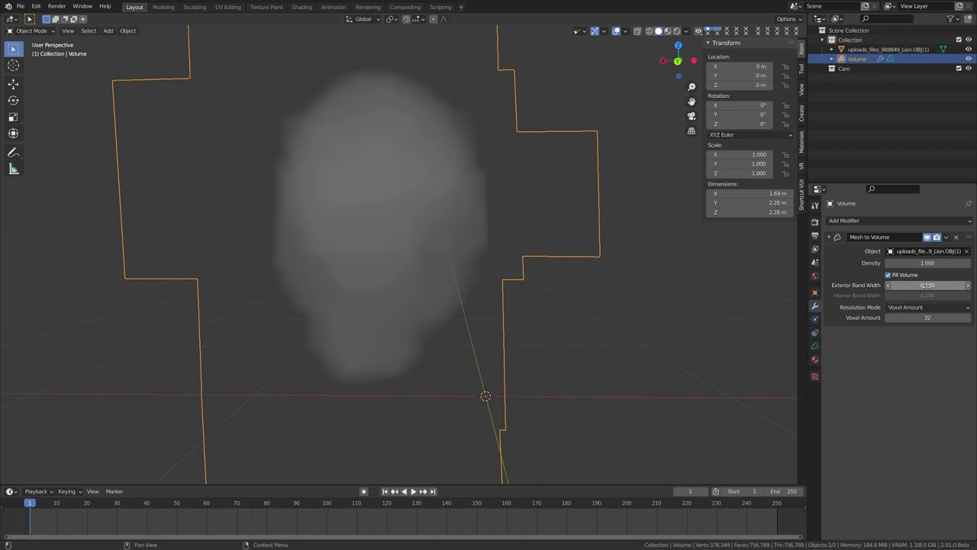
- Rebuild the lion volume at voxel amount 250, then 500
text(250)
key(Return)
double_click(919, 319)
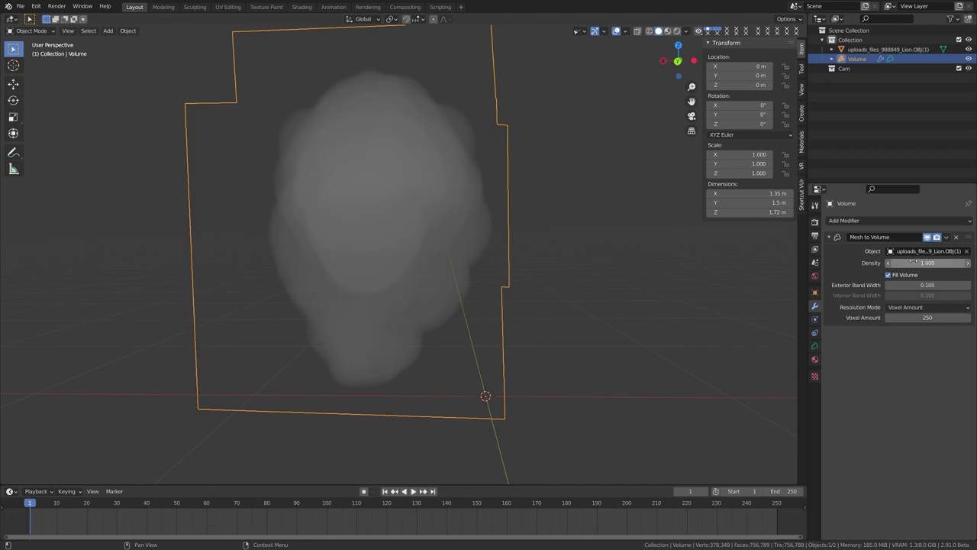
drag(913, 262, 951, 263)
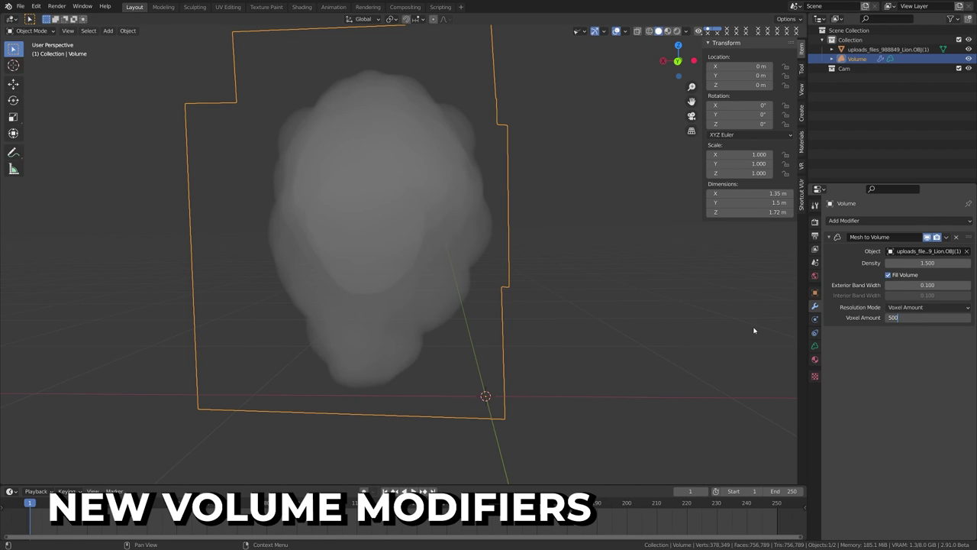
text(500)
key(Return)
- Add a Volume Displace modifier to the lion volume and play the explosion animation
middle_drag(753, 329, 645, 307)
click(893, 221)
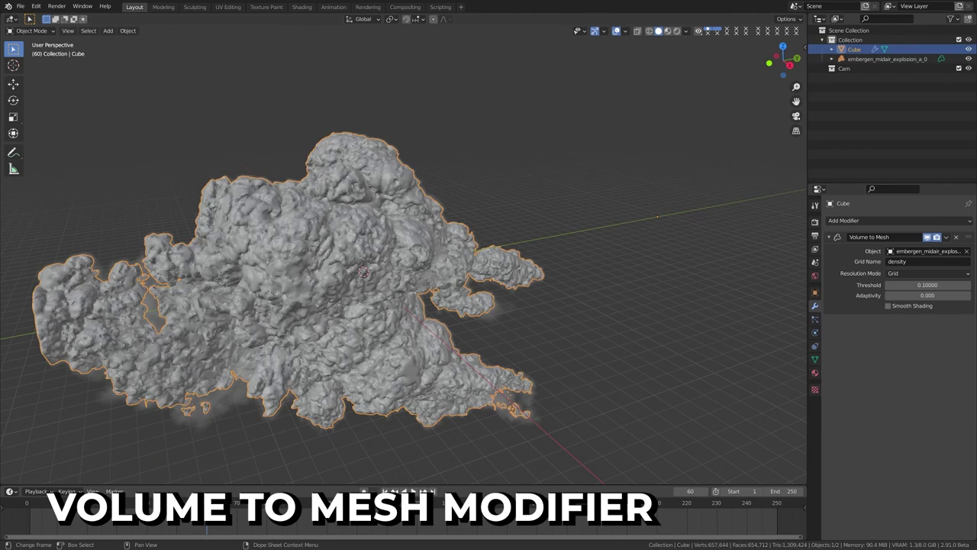
key(space)
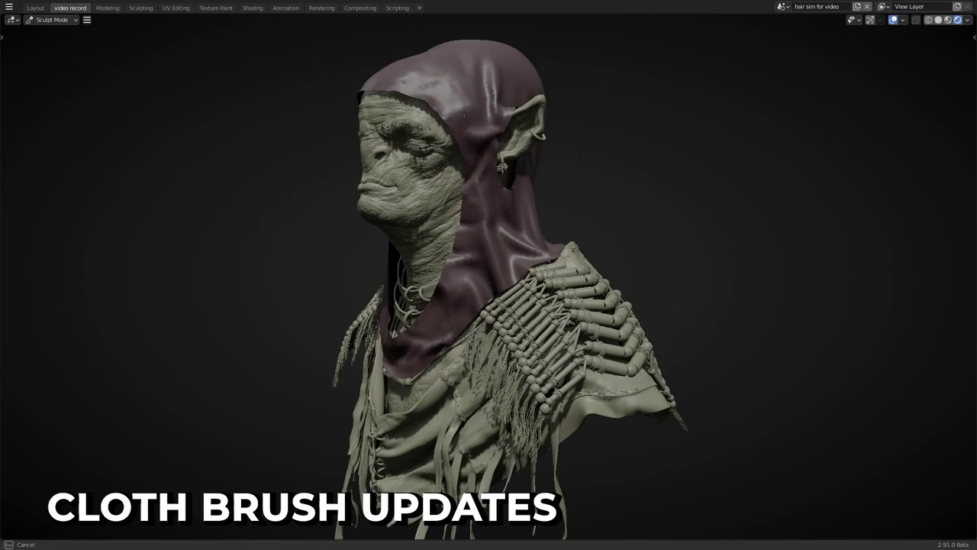
middle_drag(464, 112, 419, 100)
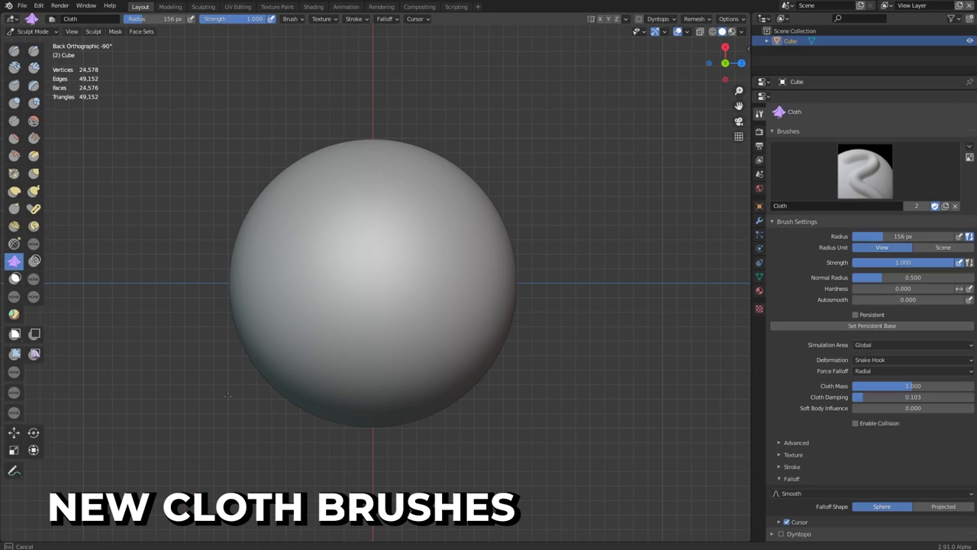
- Pull wrinkles into the sphere, ripple the plane's right and left edges, and twist the cylinder
mouse_move(228, 395)
mouse_down()
mouse_move(384, 271)
mouse_move(496, 160)
mouse_move(611, 98)
mouse_up()
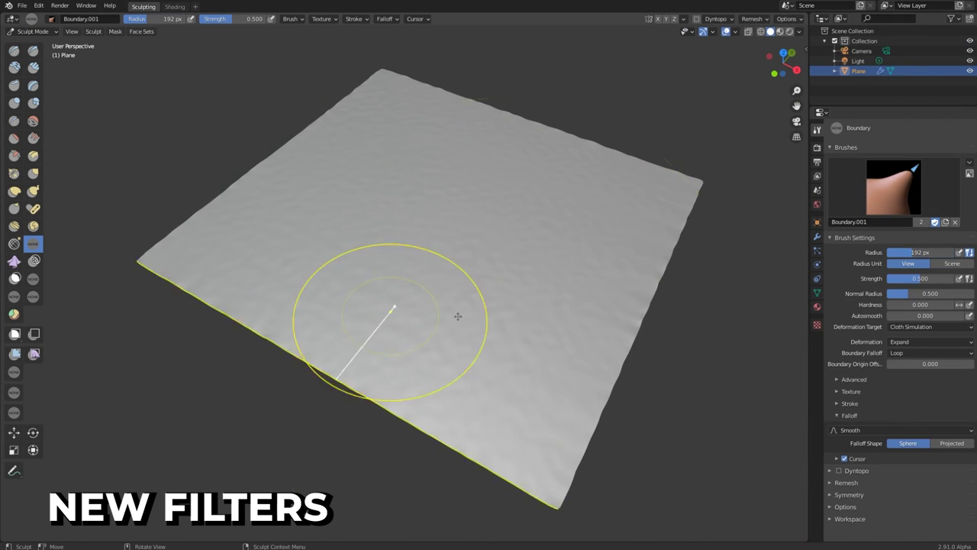
drag(456, 316, 428, 358)
drag(323, 207, 305, 252)
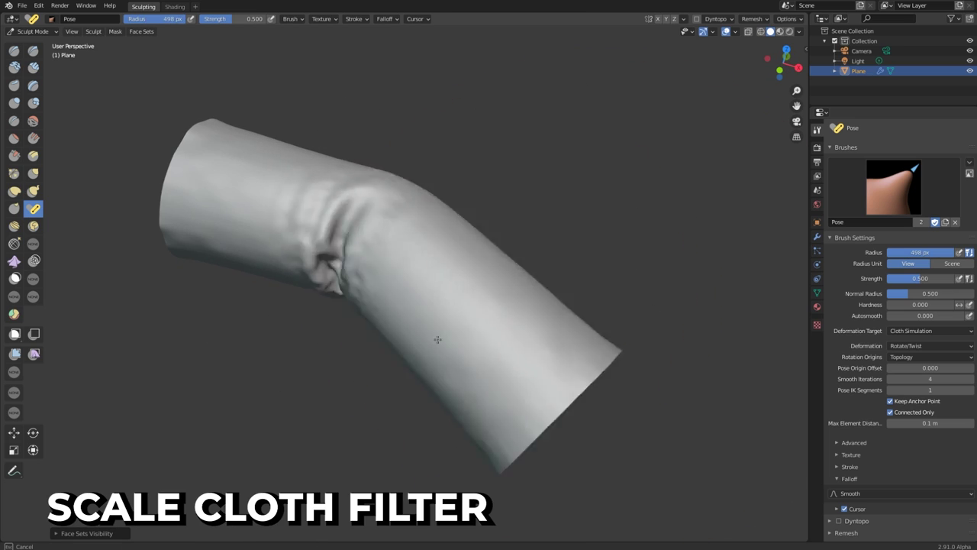
drag(436, 342, 513, 368)
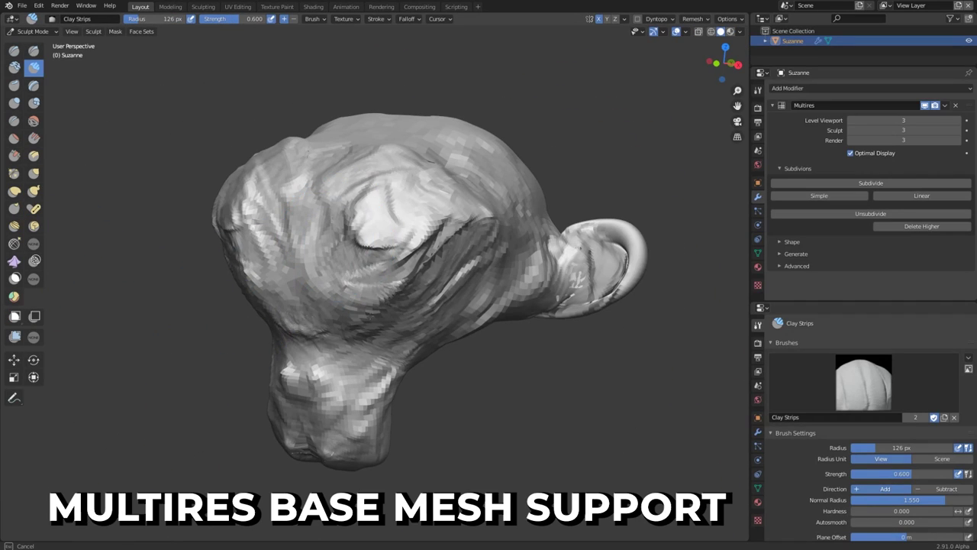
- Stroke clay strips on Suzanne, then erase multires detail from her face, jaw, cheek and ear
drag(257, 256, 392, 259)
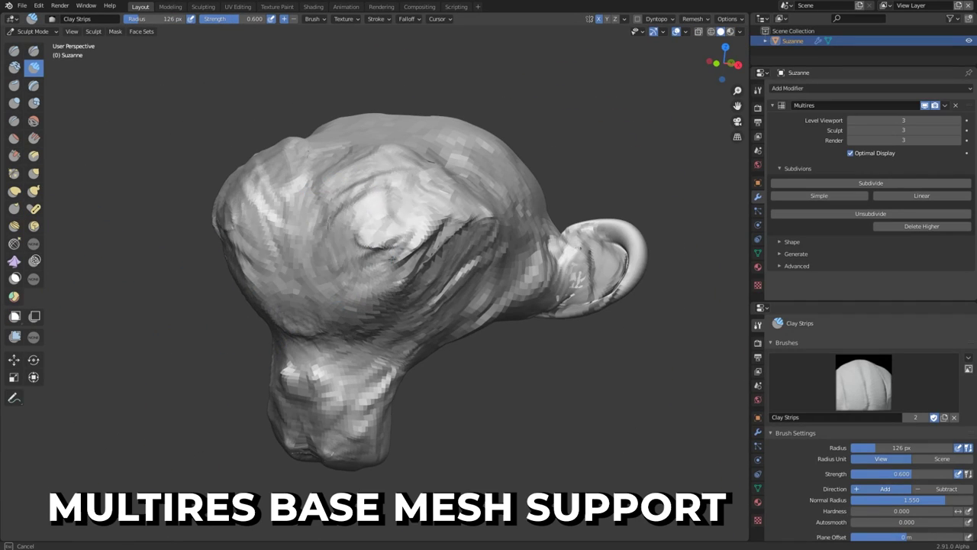
click(33, 280)
mouse_move(229, 229)
mouse_down()
mouse_move(260, 251)
mouse_move(382, 221)
mouse_move(320, 320)
mouse_move(344, 264)
mouse_move(275, 221)
mouse_move(412, 229)
mouse_move(328, 328)
mouse_move(397, 396)
mouse_move(309, 456)
mouse_up()
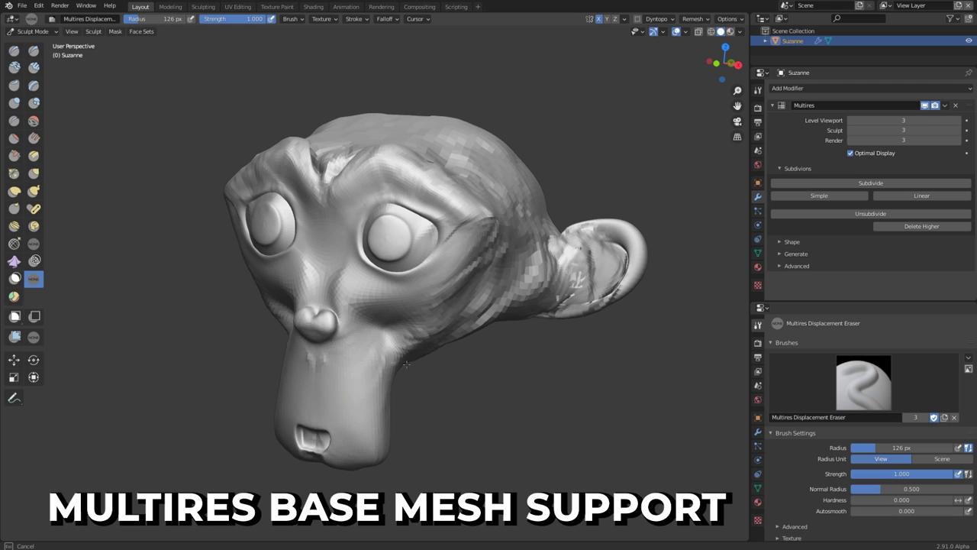
drag(406, 365, 401, 340)
mouse_move(405, 257)
mouse_down()
mouse_move(552, 240)
mouse_move(456, 347)
mouse_move(586, 273)
mouse_move(575, 316)
mouse_up()
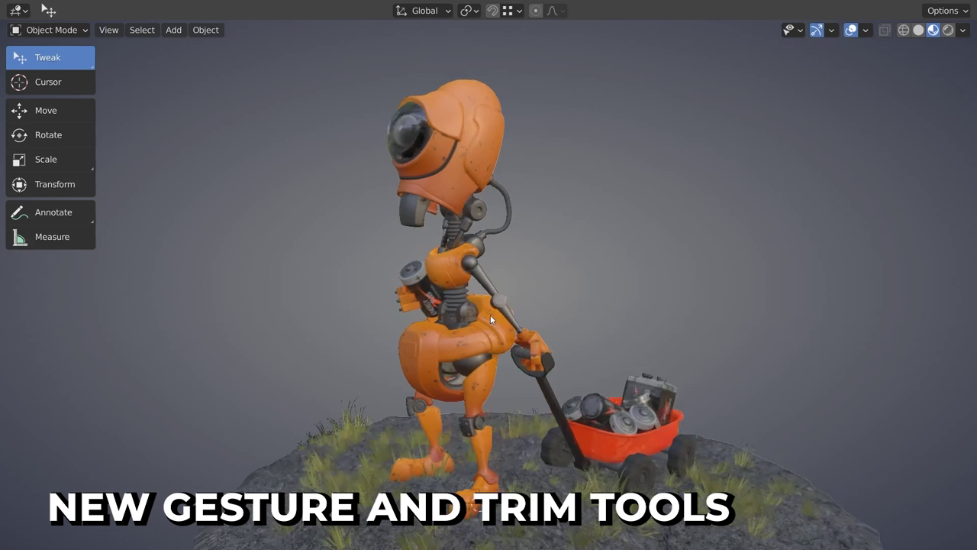
- Put the robot into Sculpt Mode with the Box Trim tool
key(ctrl+Tab)
click(497, 308)
click(46, 514)
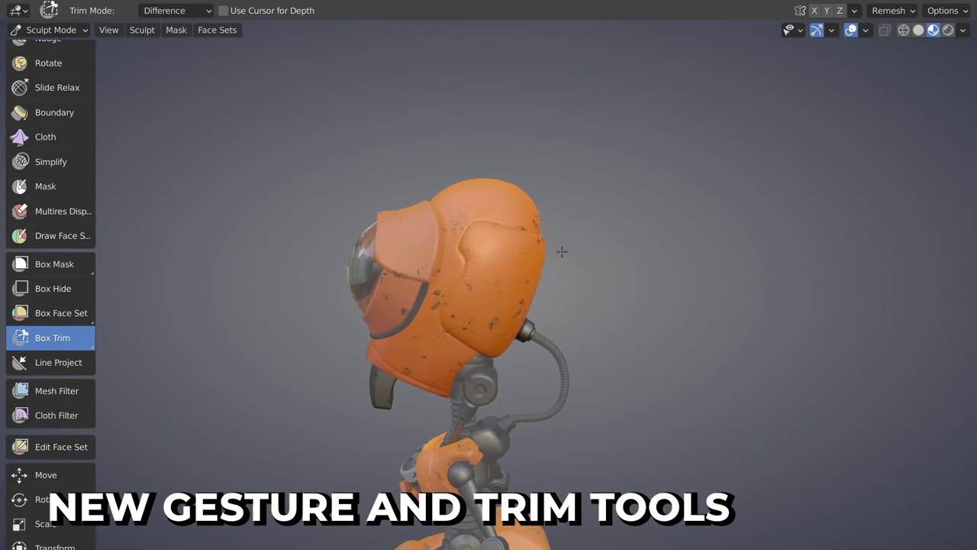
- Box-trim the helmet's top-right corner, then lasso-join red and green lobes onto it
drag(451, 272, 451, 273)
drag(52, 338, 56, 369)
drag(421, 221, 457, 269)
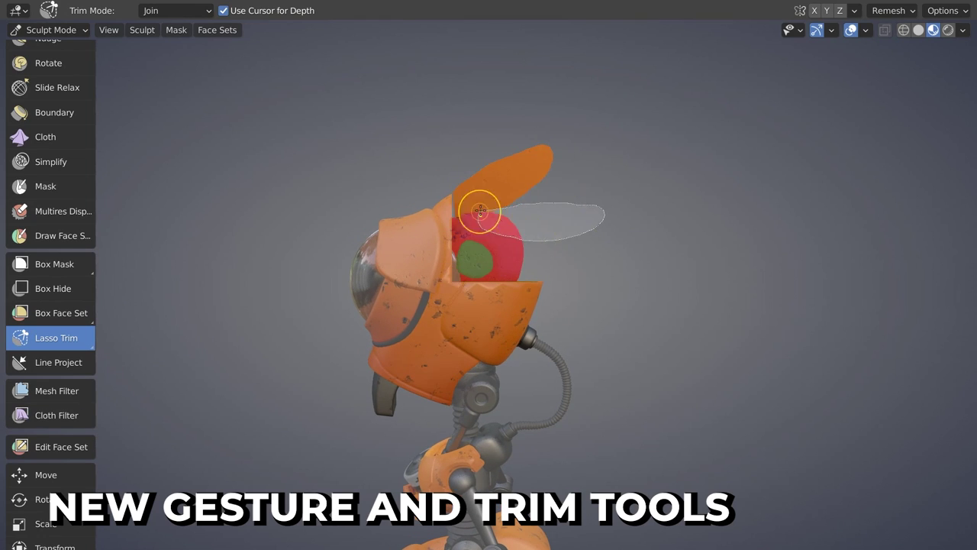
drag(523, 285, 524, 285)
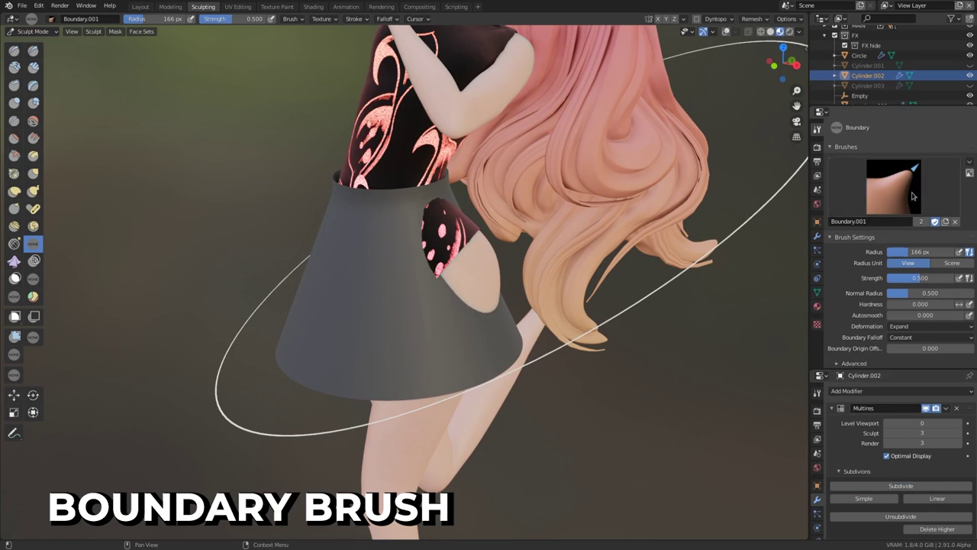
- Bend the skirt into flared pleats with the Boundary.002 brush, then select Boundary.003
click(912, 196)
click(780, 246)
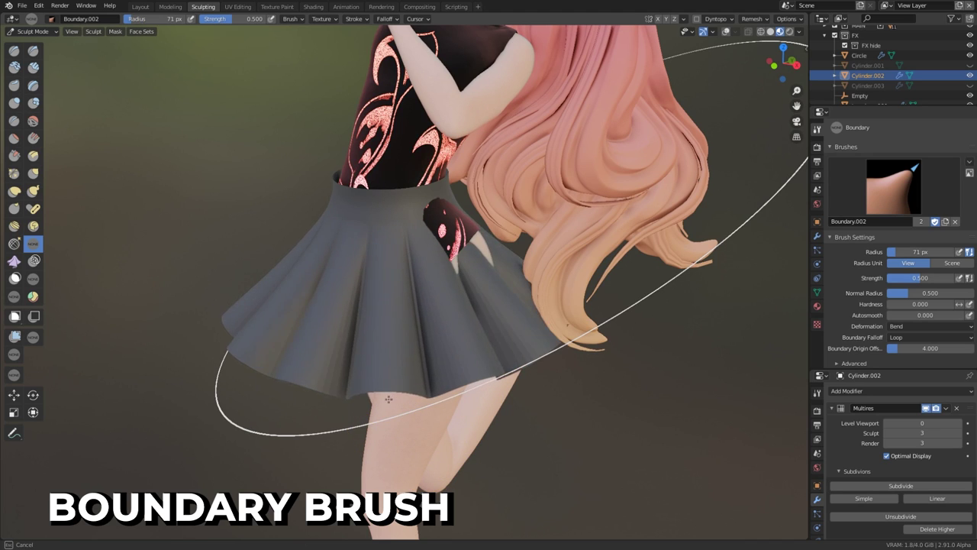
middle_drag(428, 366, 458, 392)
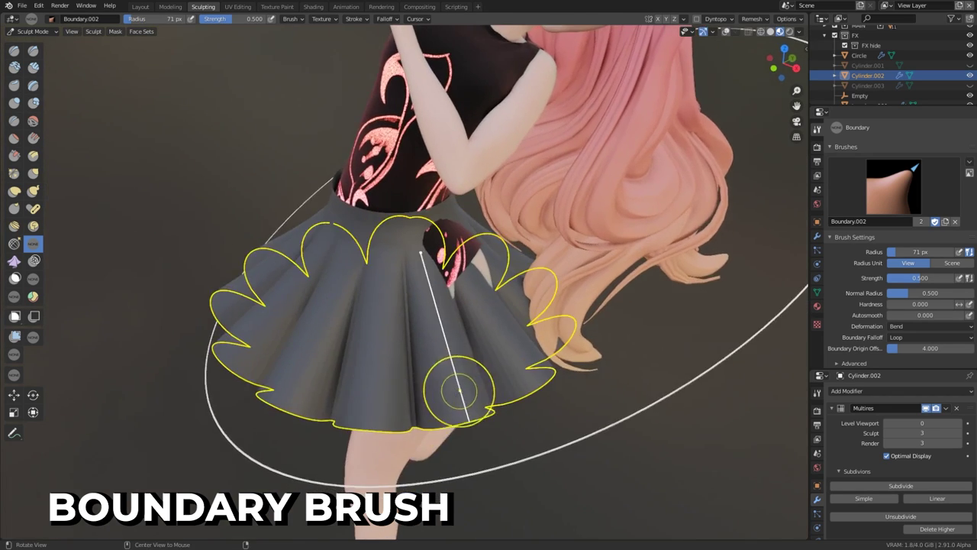
scroll(458, 392, up, 3)
middle_drag(398, 424, 458, 358)
click(893, 187)
click(737, 247)
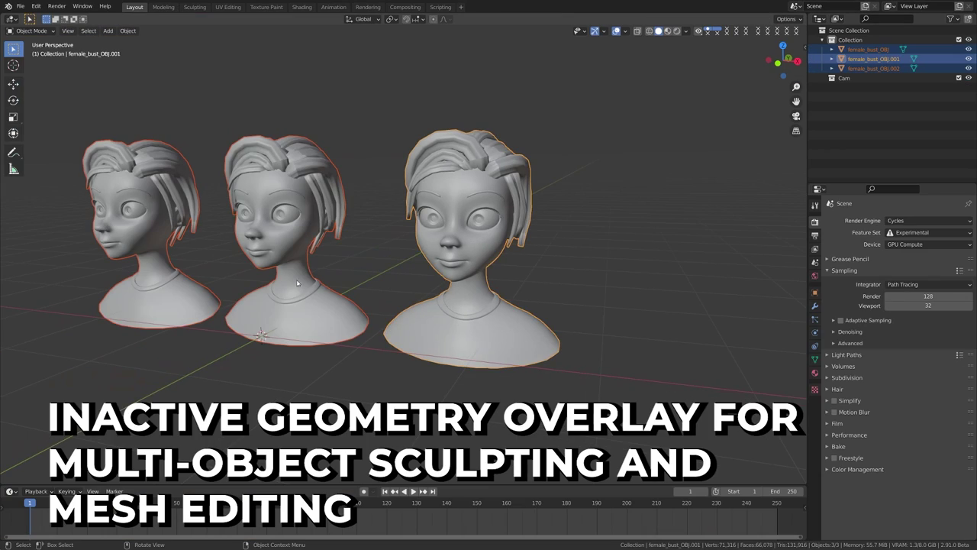
- Sculpt the middle bust, fading inactive busts to outlines then back, and orbit the other models
key(ctrl+Tab)
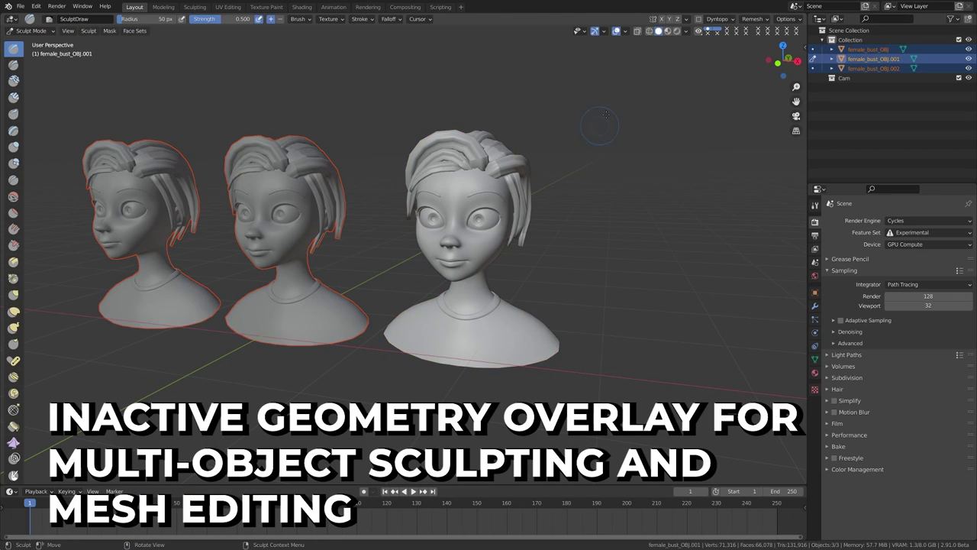
click(625, 30)
drag(622, 209, 649, 209)
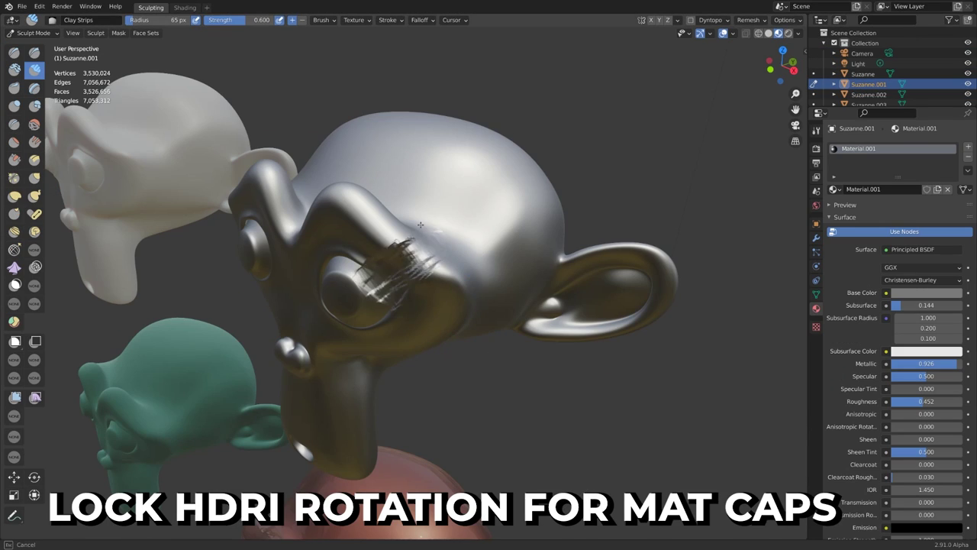
middle_drag(526, 276, 572, 269)
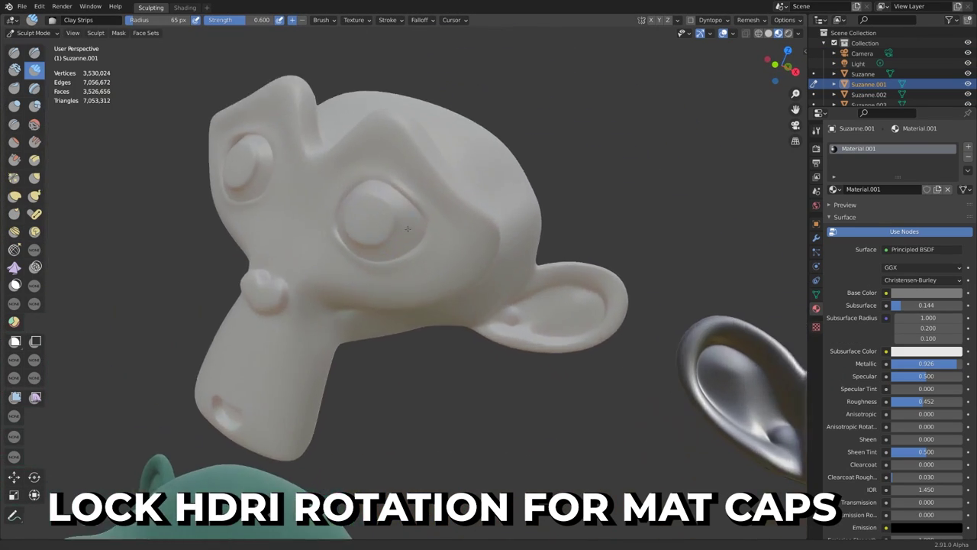
middle_drag(513, 137, 410, 277)
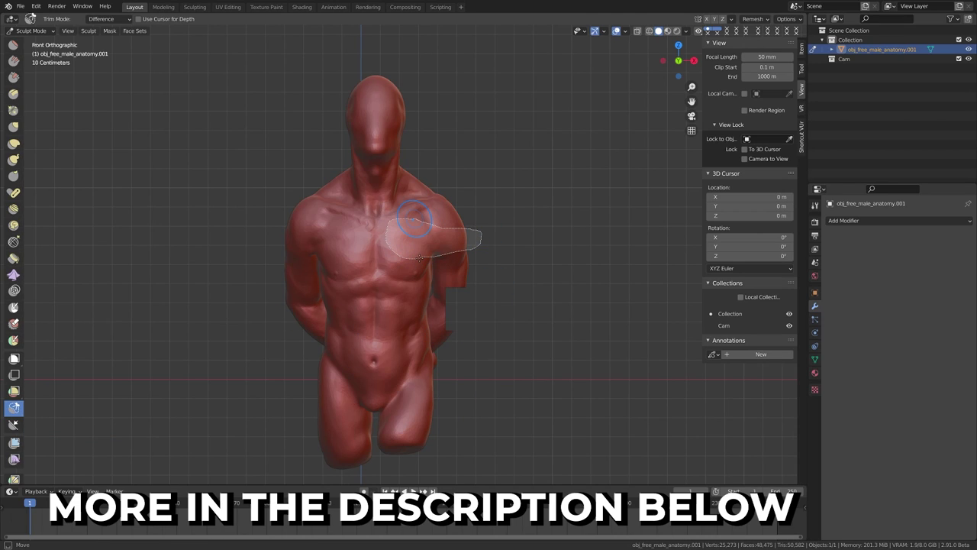
middle_drag(297, 81, 468, 265)
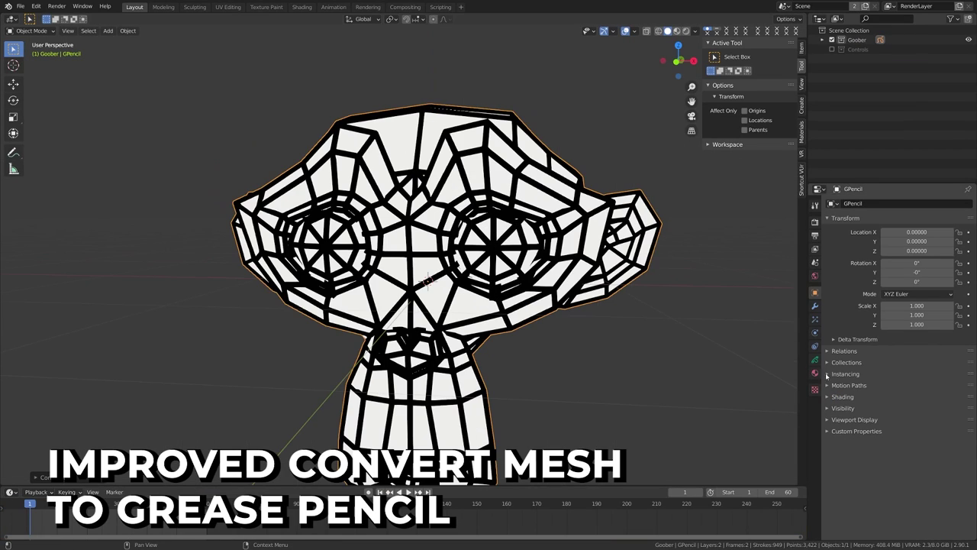
- Convert Suzanne to grease pencil with stroke Holdout off, and move the traced figure beside the cube
click(814, 374)
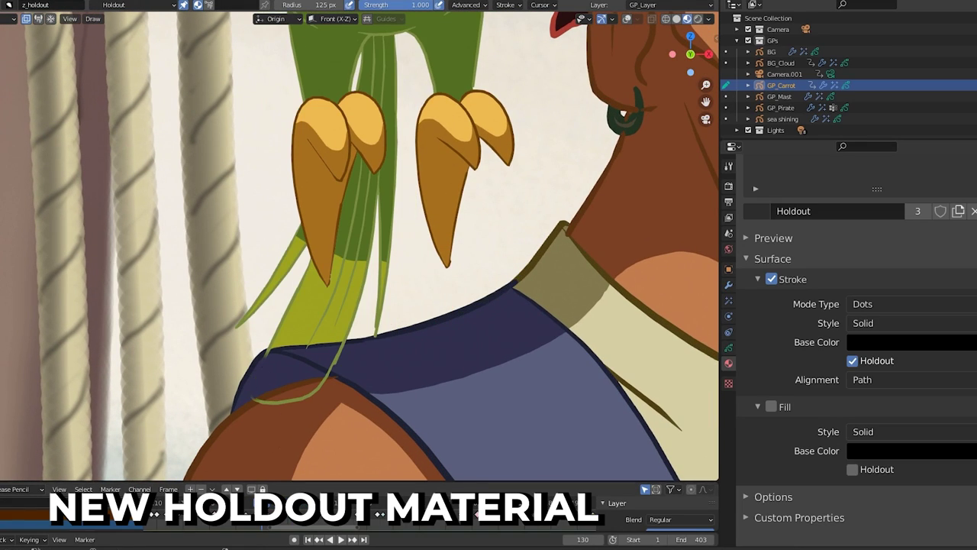
click(853, 361)
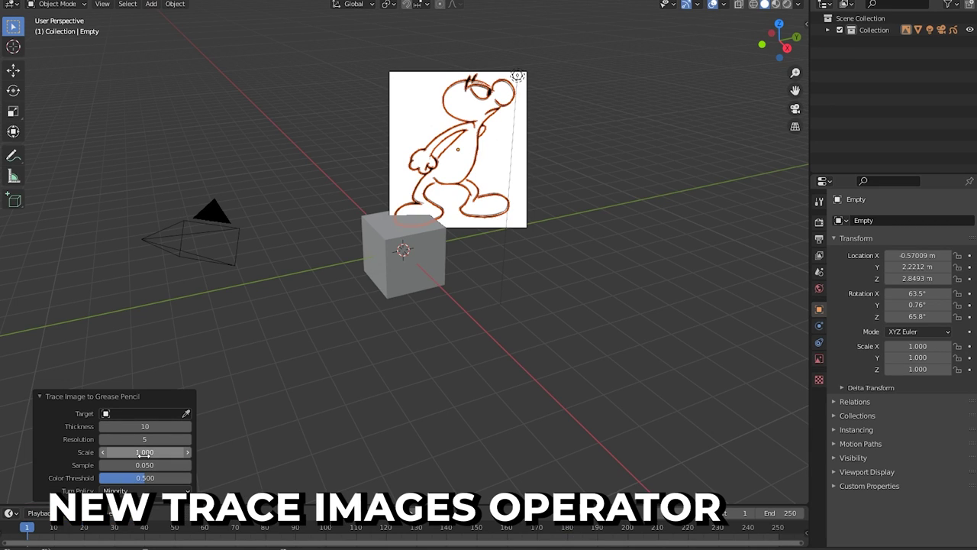
click(482, 150)
key(g)
click(621, 267)
- Frame the traced figure and view its stroke points in Edit Mode
key(KP_Decimal)
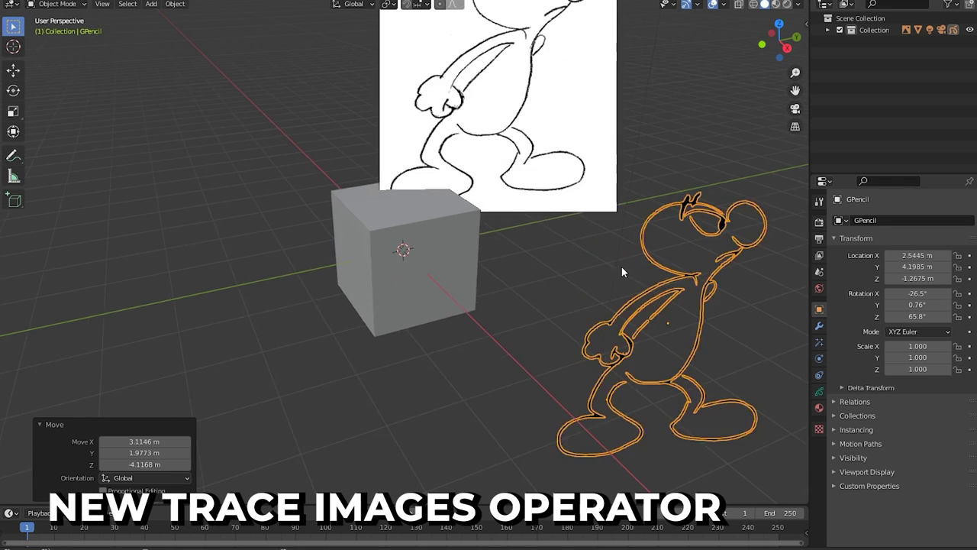
scroll(492, 248, up, 5)
key(Tab)
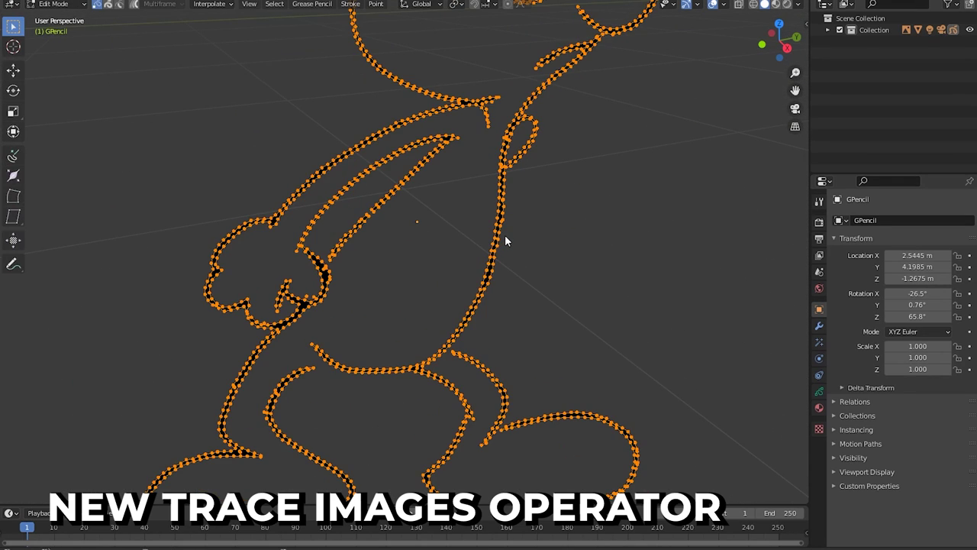
scroll(504, 234, down, 4)
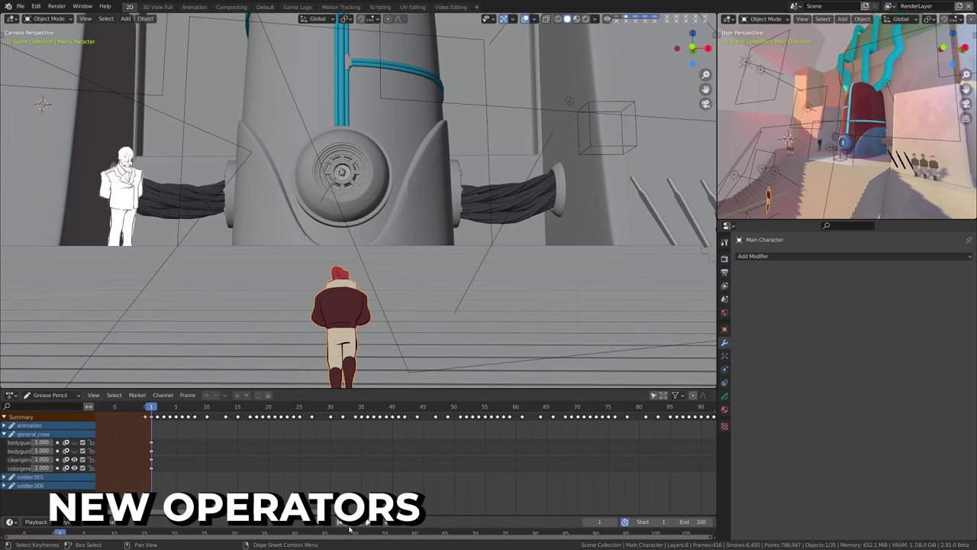
- Play the scene animation and select all keyframes in the Dope Sheet
click(366, 525)
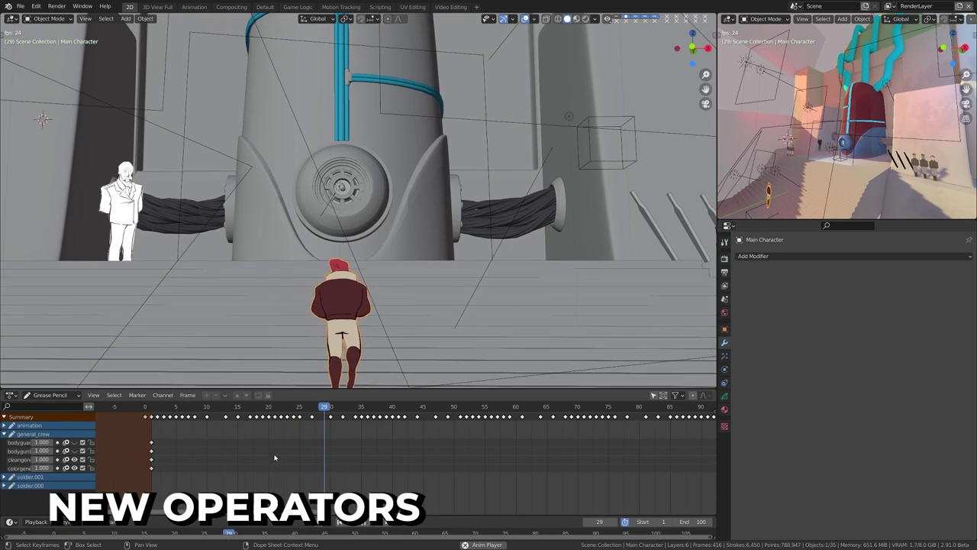
key(a)
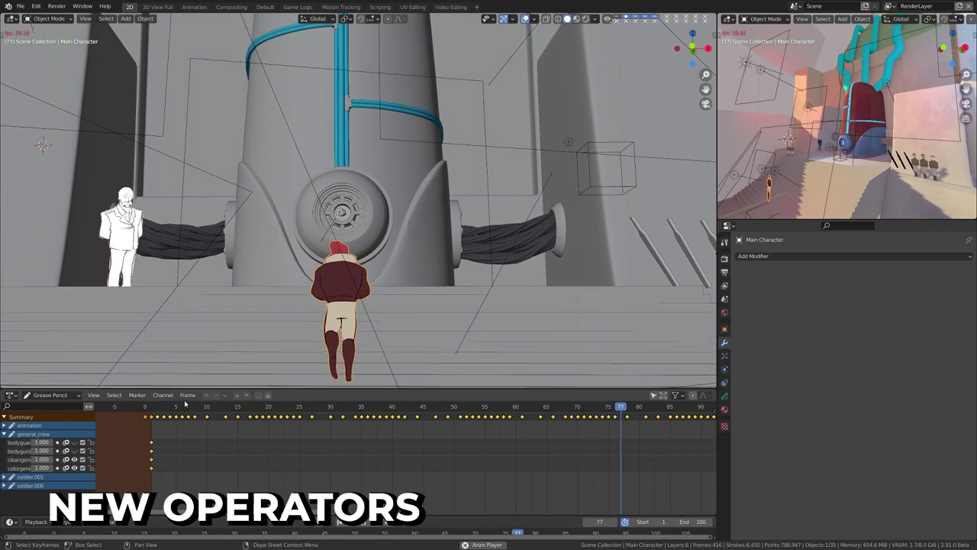
click(187, 394)
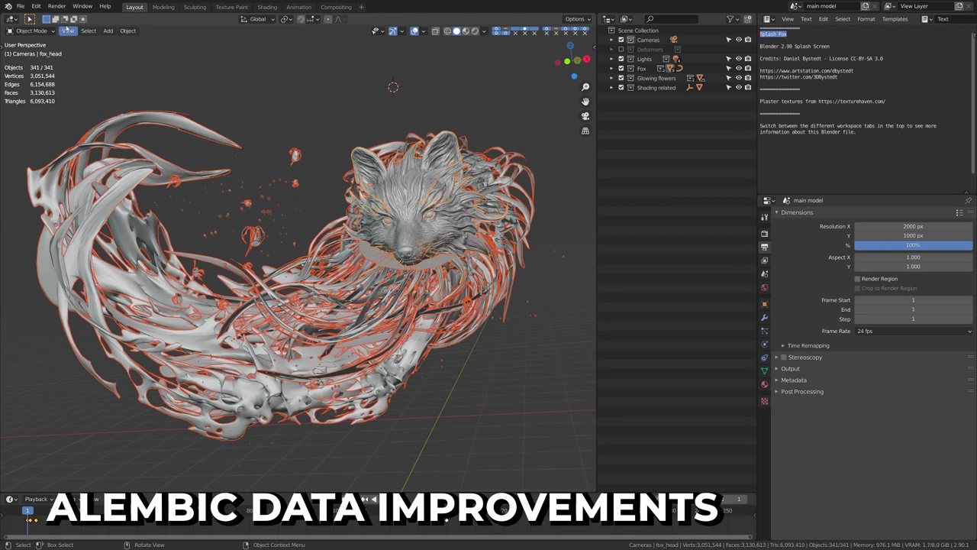
- Export the fox scene to an Alembic (.abc) file, then view the fox through the scene camera
click(23, 6)
mouse_move(63, 145)
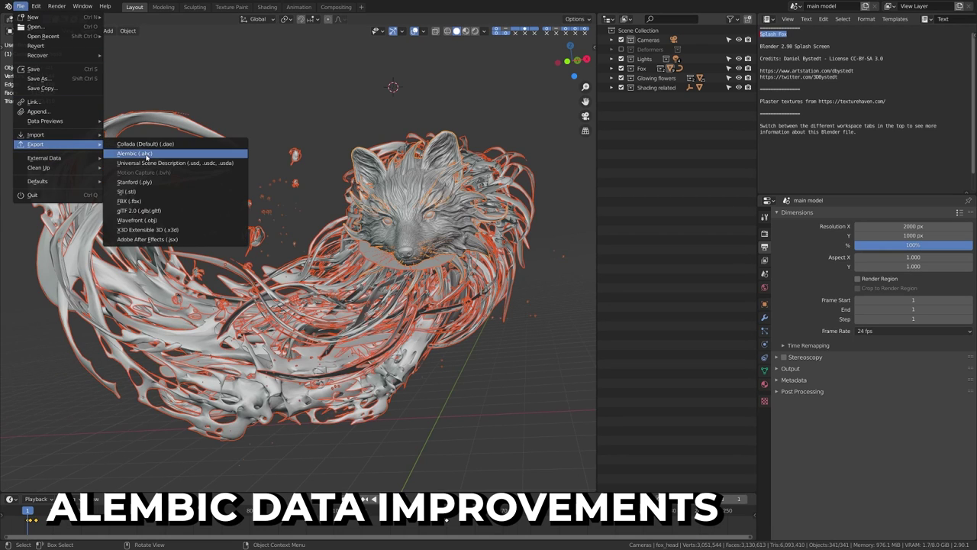
click(145, 153)
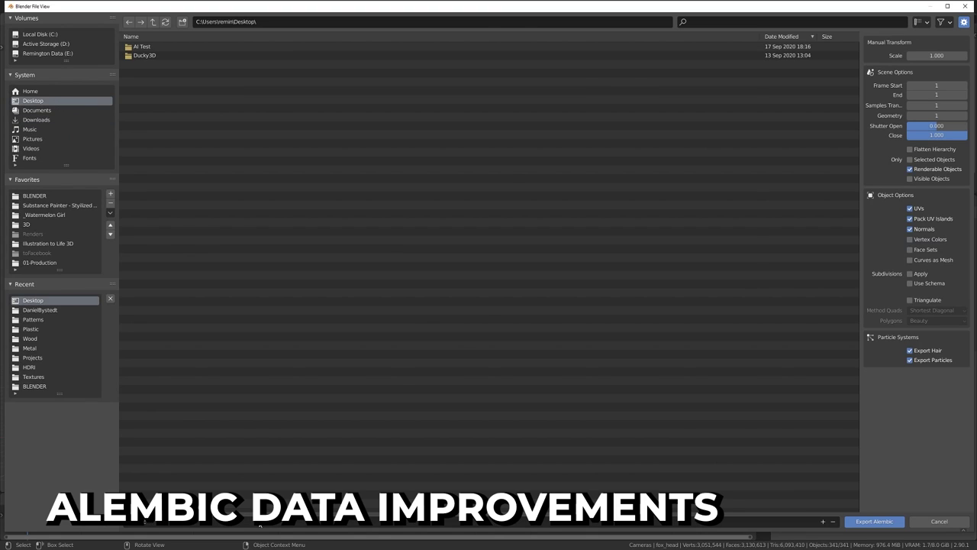
key(Return)
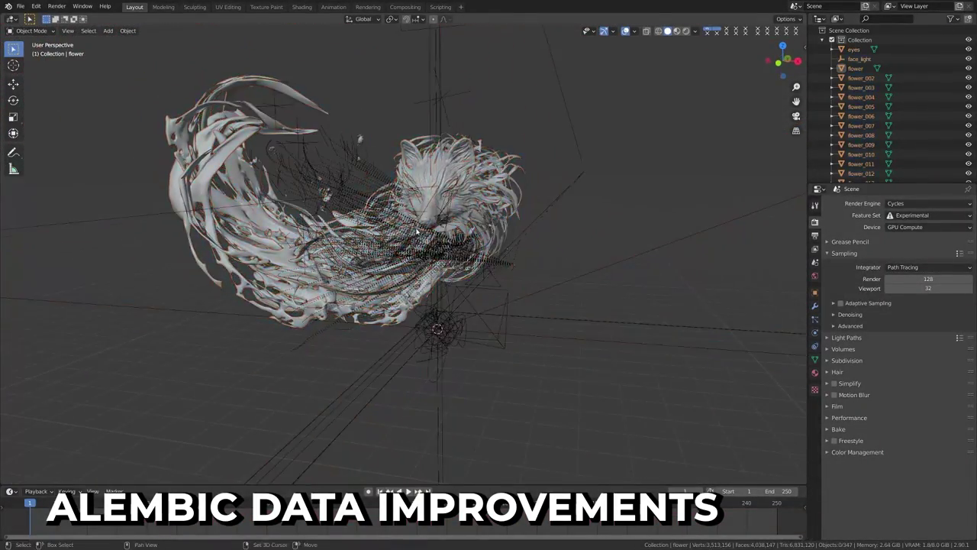
mouse_move(412, 252)
middle_down()
mouse_move(439, 260)
mouse_move(419, 251)
middle_up()
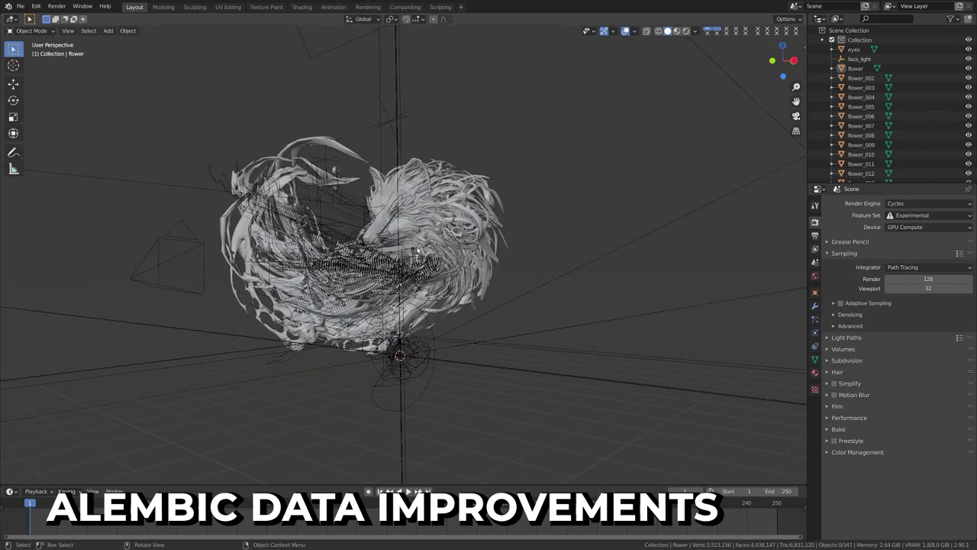
key(KP_0)
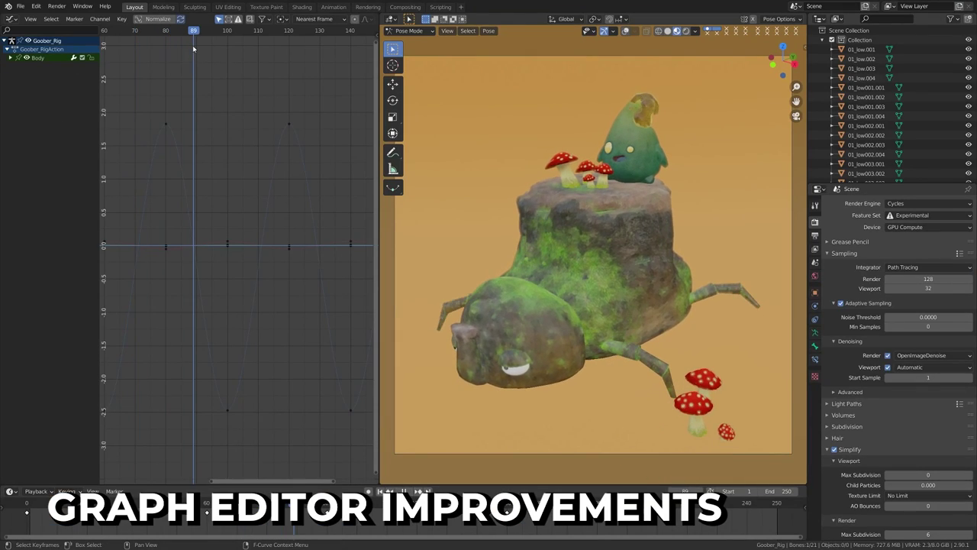
- Insert keyframes on only the selected channels, then snap the arm's keyframe to the cursor value at frame 11
click(188, 165)
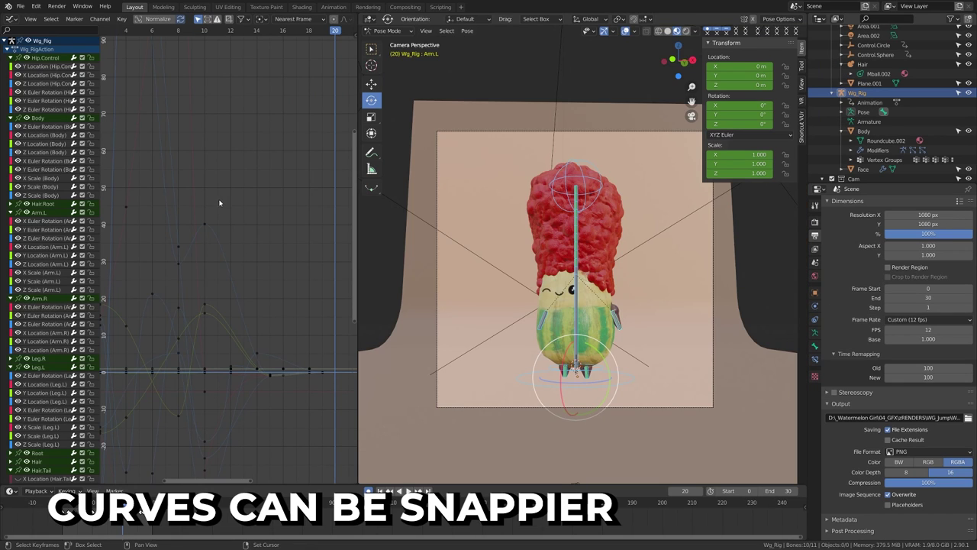
click(218, 197)
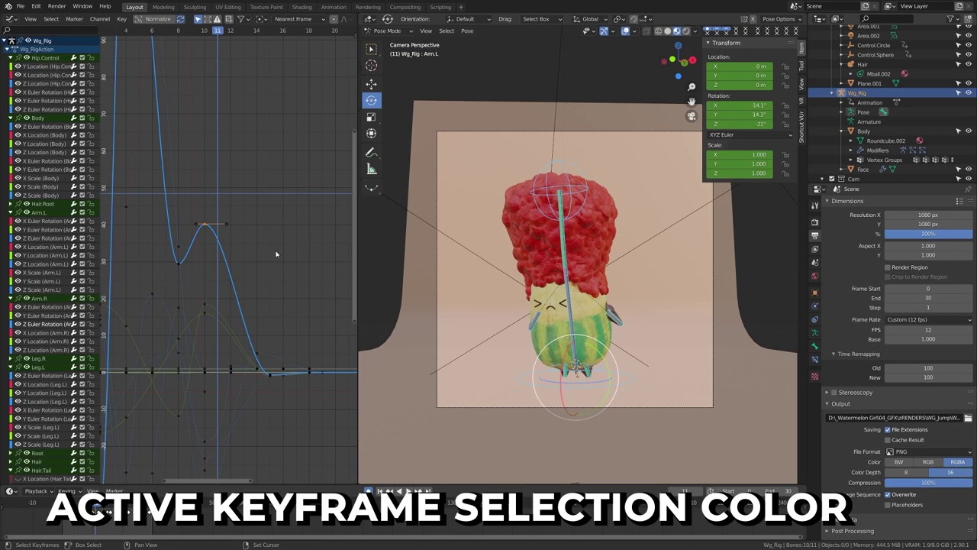
key(shift+s)
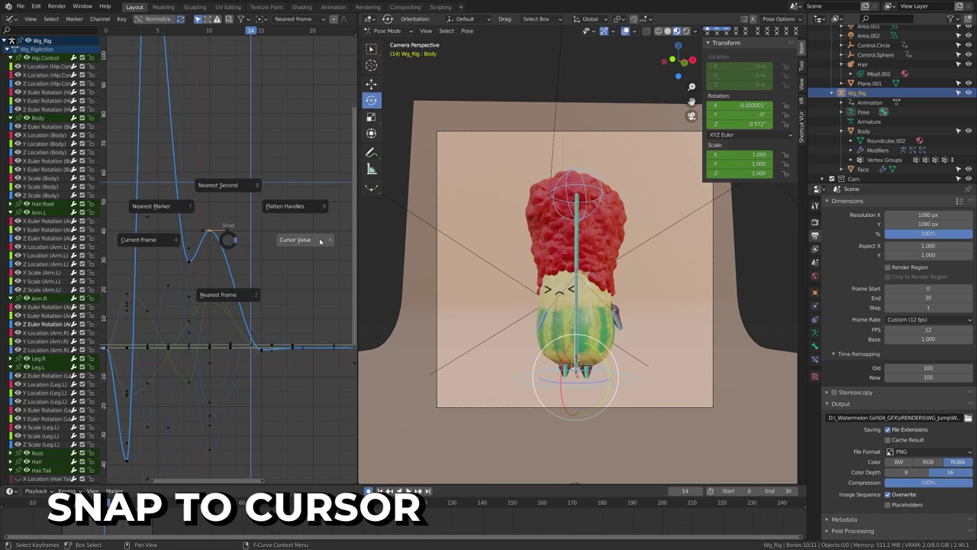
click(320, 240)
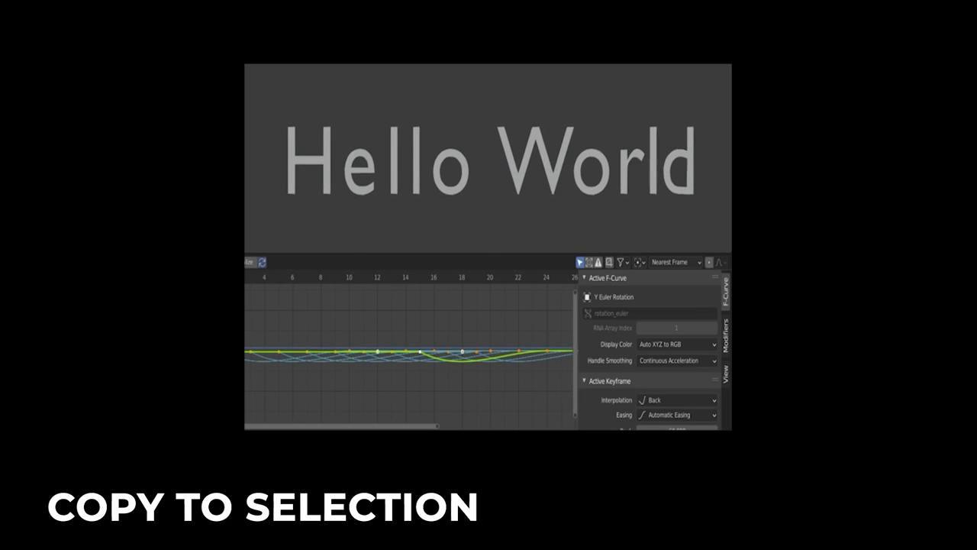
scroll(648, 358, down, 2)
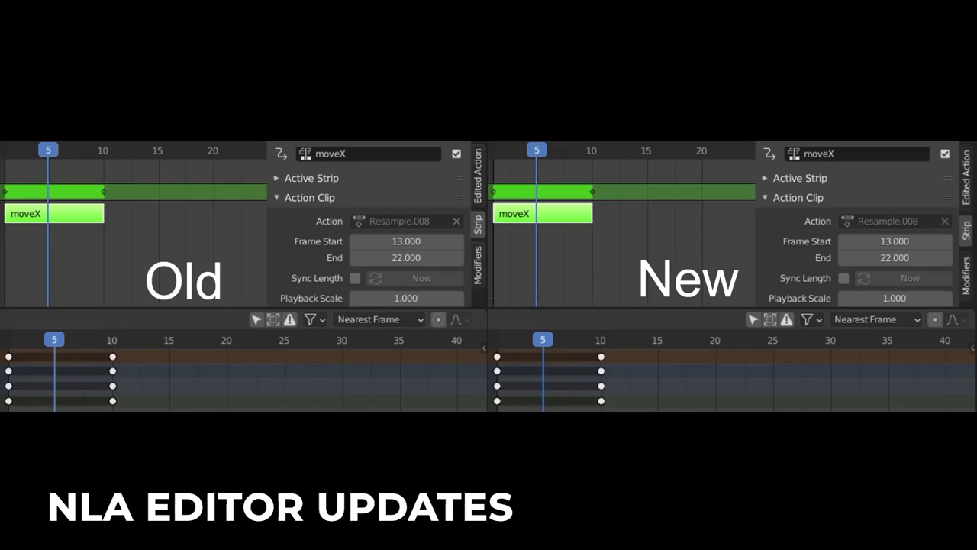
- Shift the moveX action's keyframes to frames 10–19 and sync the strip length to the action
key(a)
key(g)
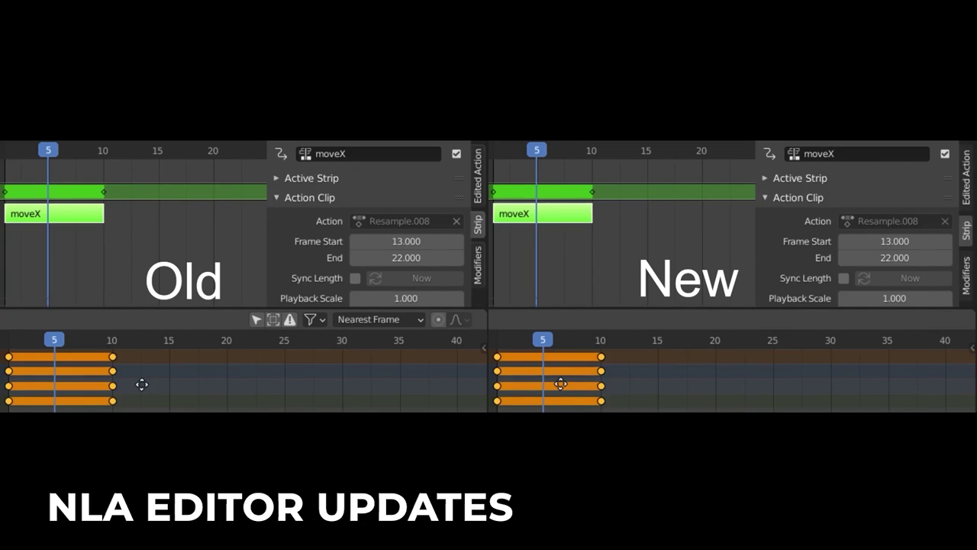
click(669, 390)
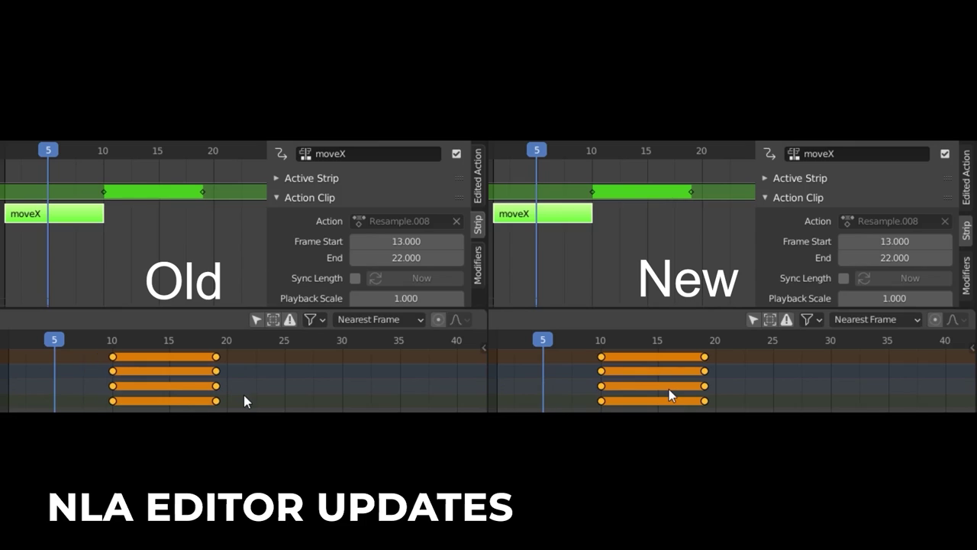
key(Tab)
click(579, 218)
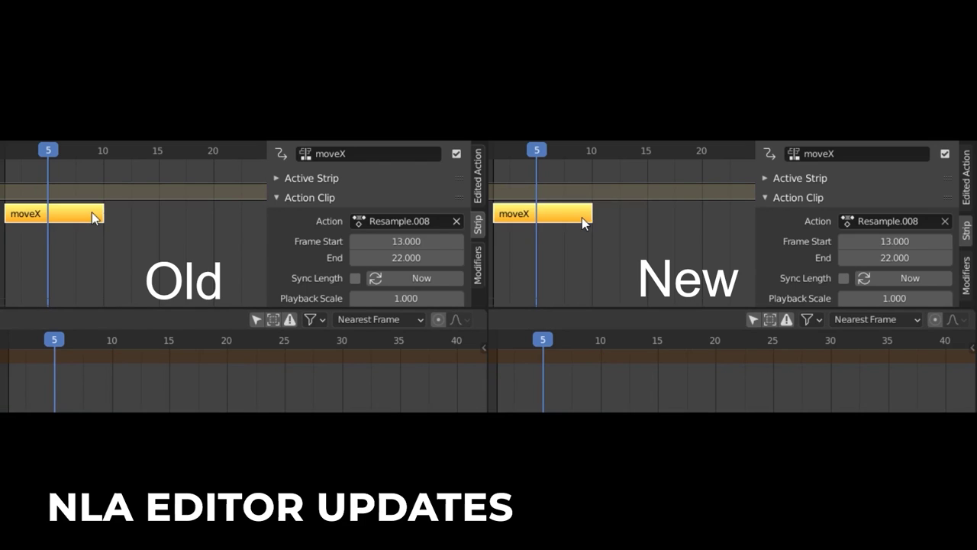
click(882, 281)
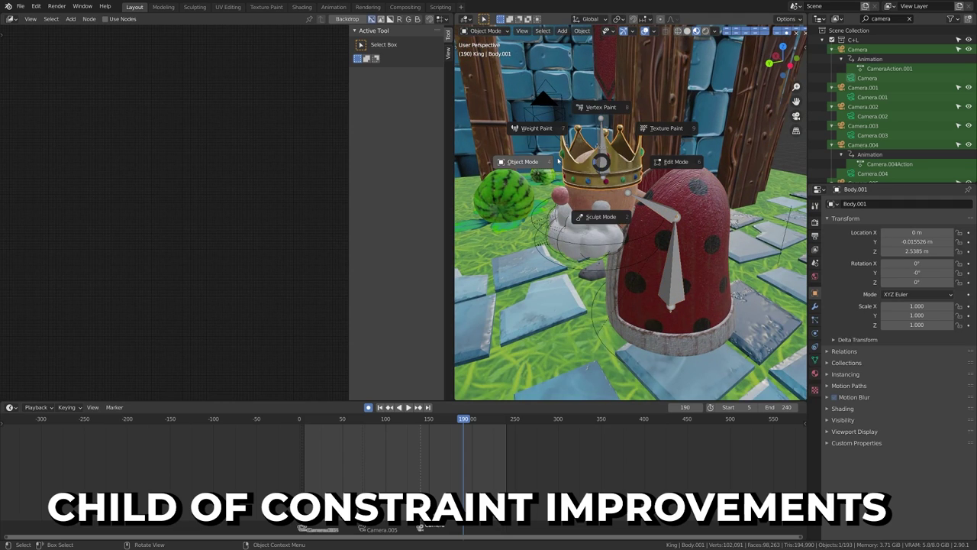
- Add a Child Of constraint to the king rig's crown bone in Pose Mode, leaving the target unset
click(618, 194)
click(615, 258)
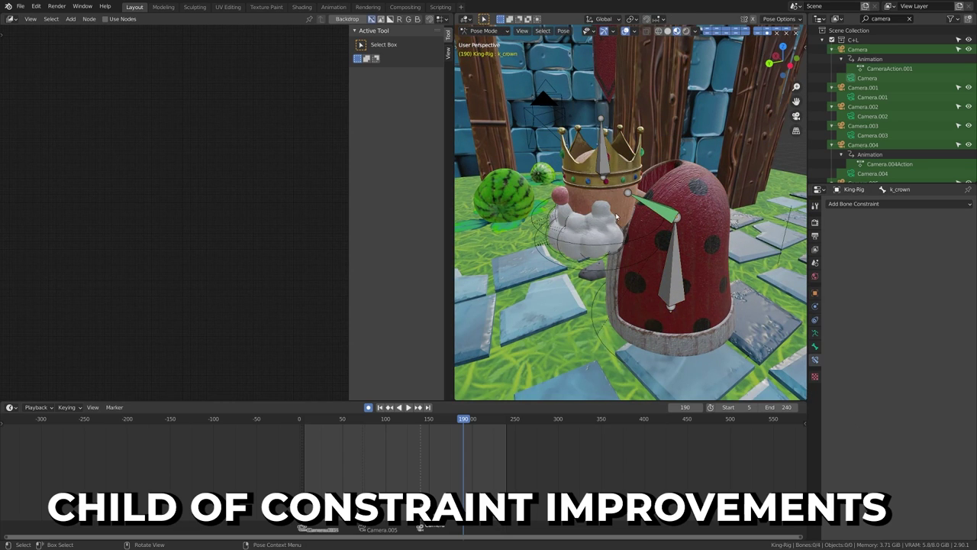
click(889, 204)
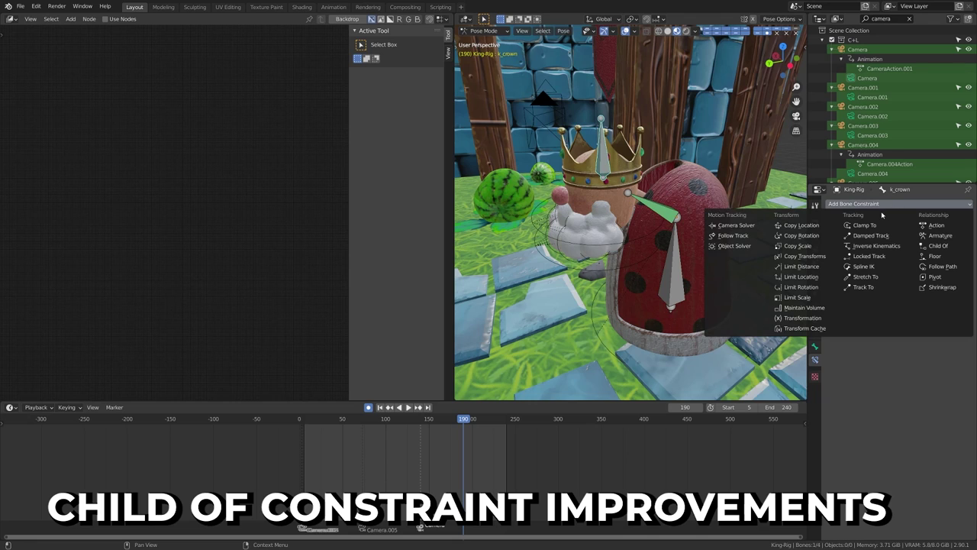
click(936, 246)
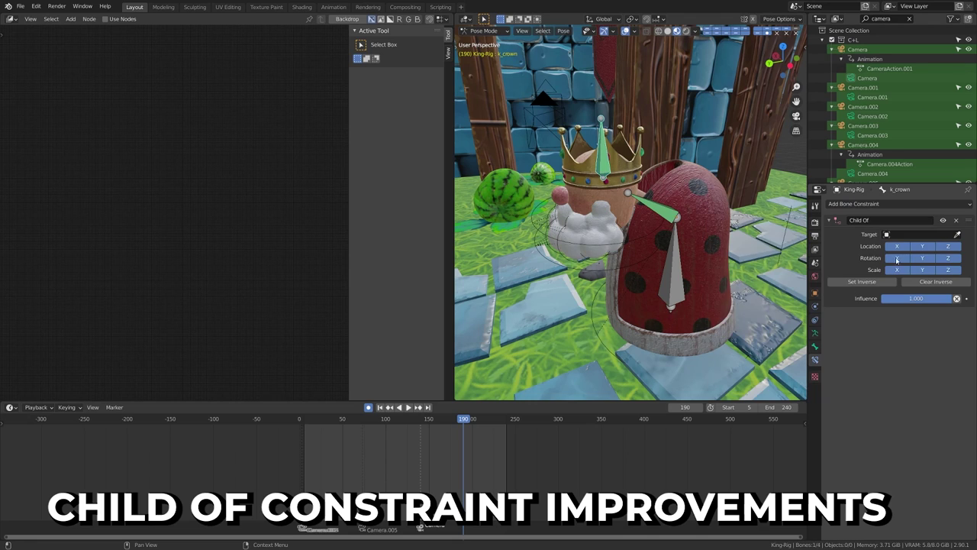
click(922, 235)
key(Escape)
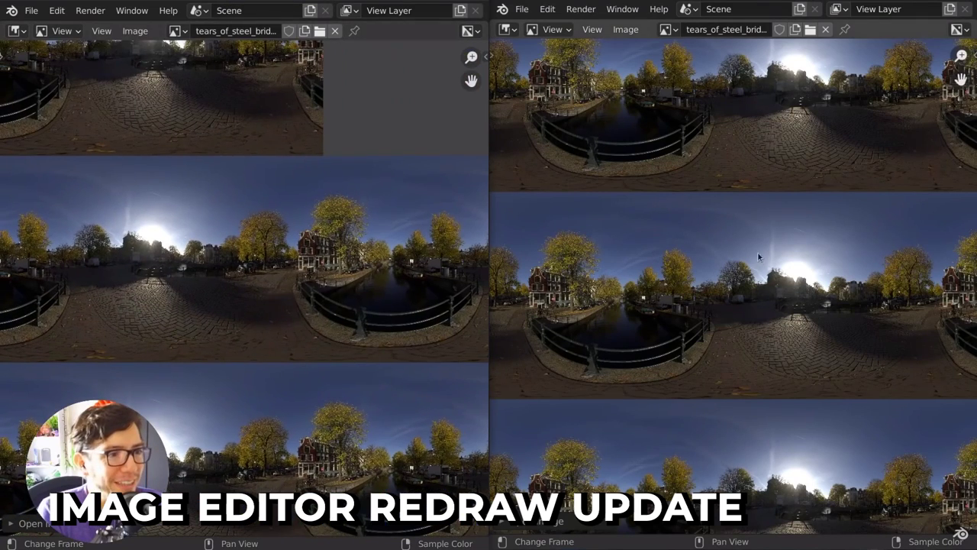
- Zoom into the panorama view, then lower the Glare node's Mix amount to update the watermelon render
middle_drag(757, 251, 799, 213)
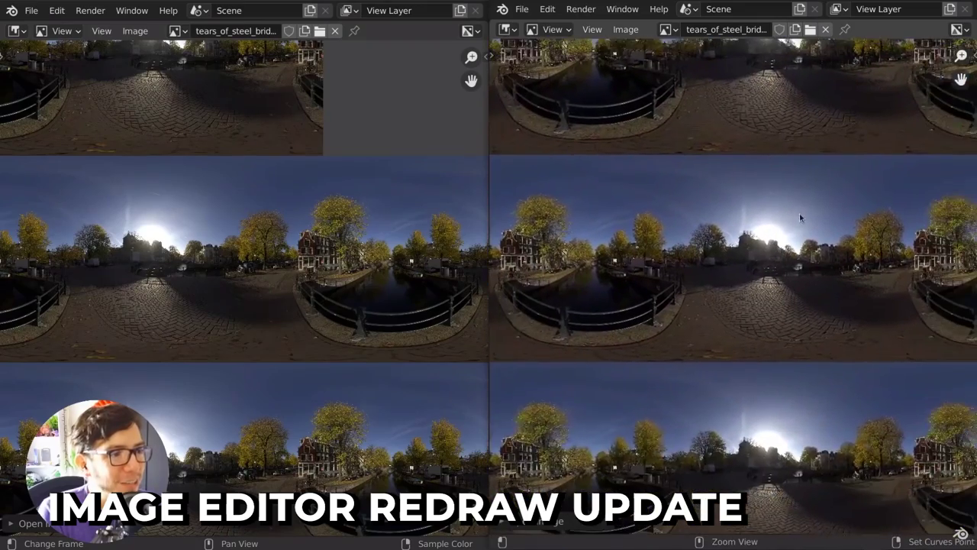
scroll(799, 218, down, 10)
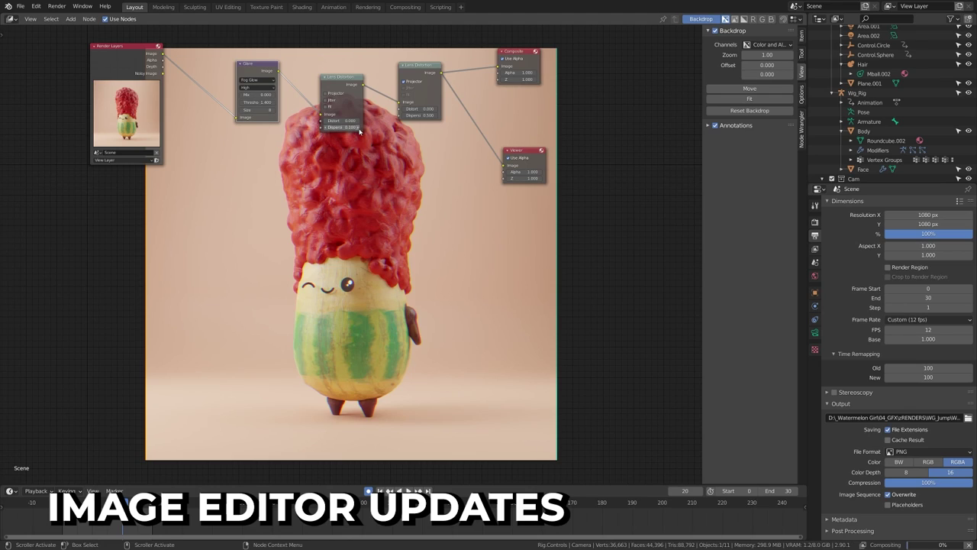
drag(256, 94, 244, 94)
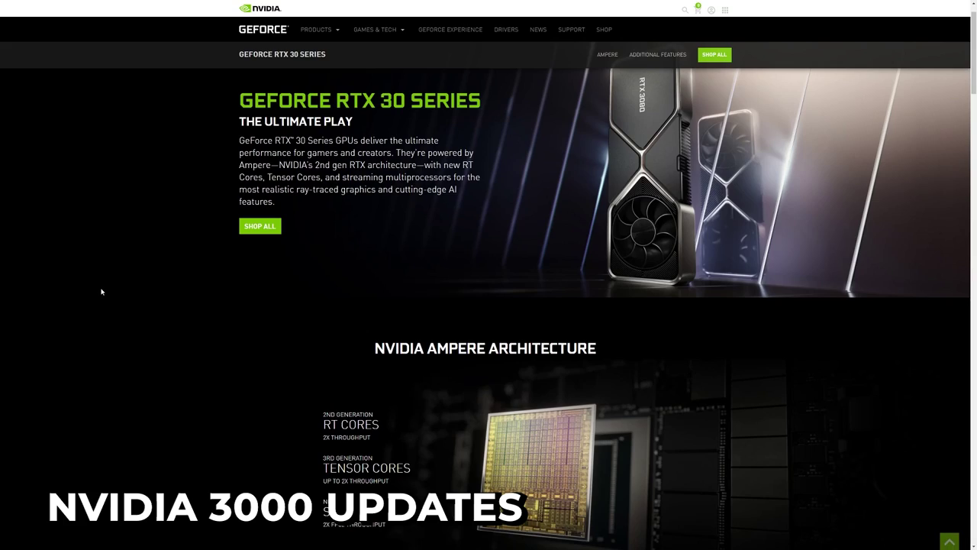
scroll(102, 291, down, 3)
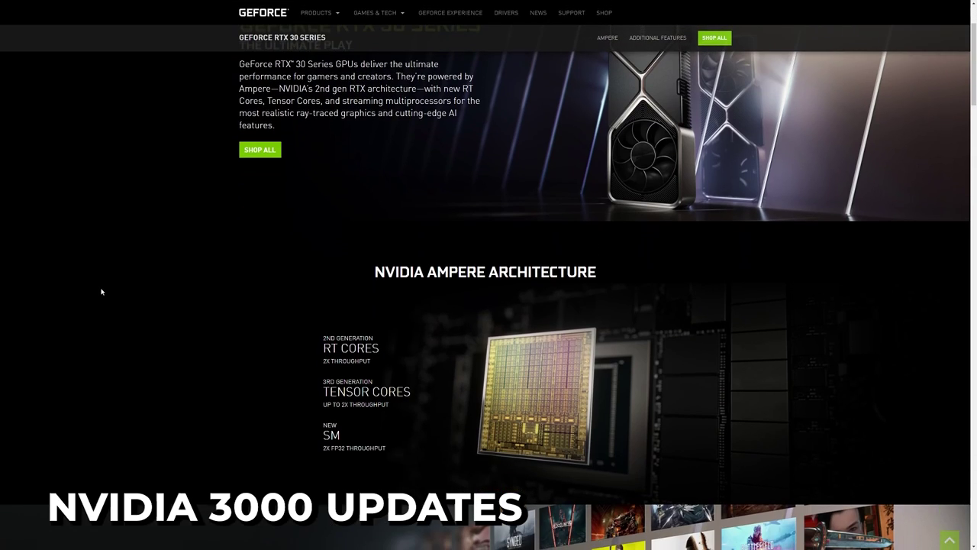
scroll(101, 291, down, 2)
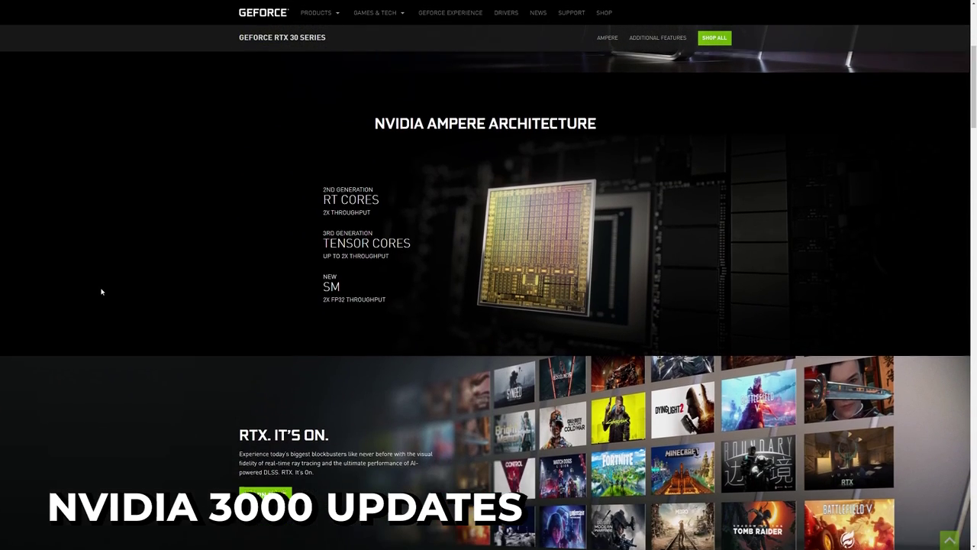
scroll(102, 291, down, 3)
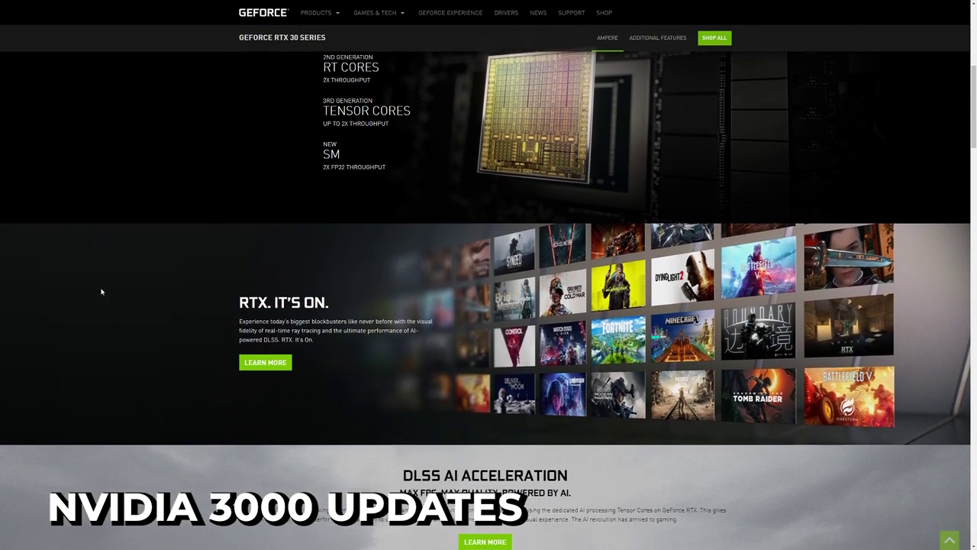
scroll(101, 291, down, 1)
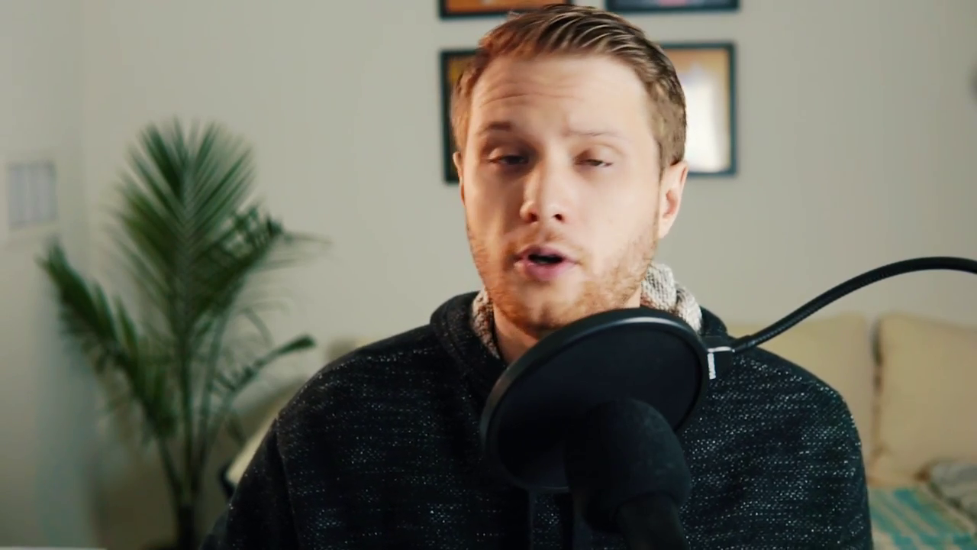